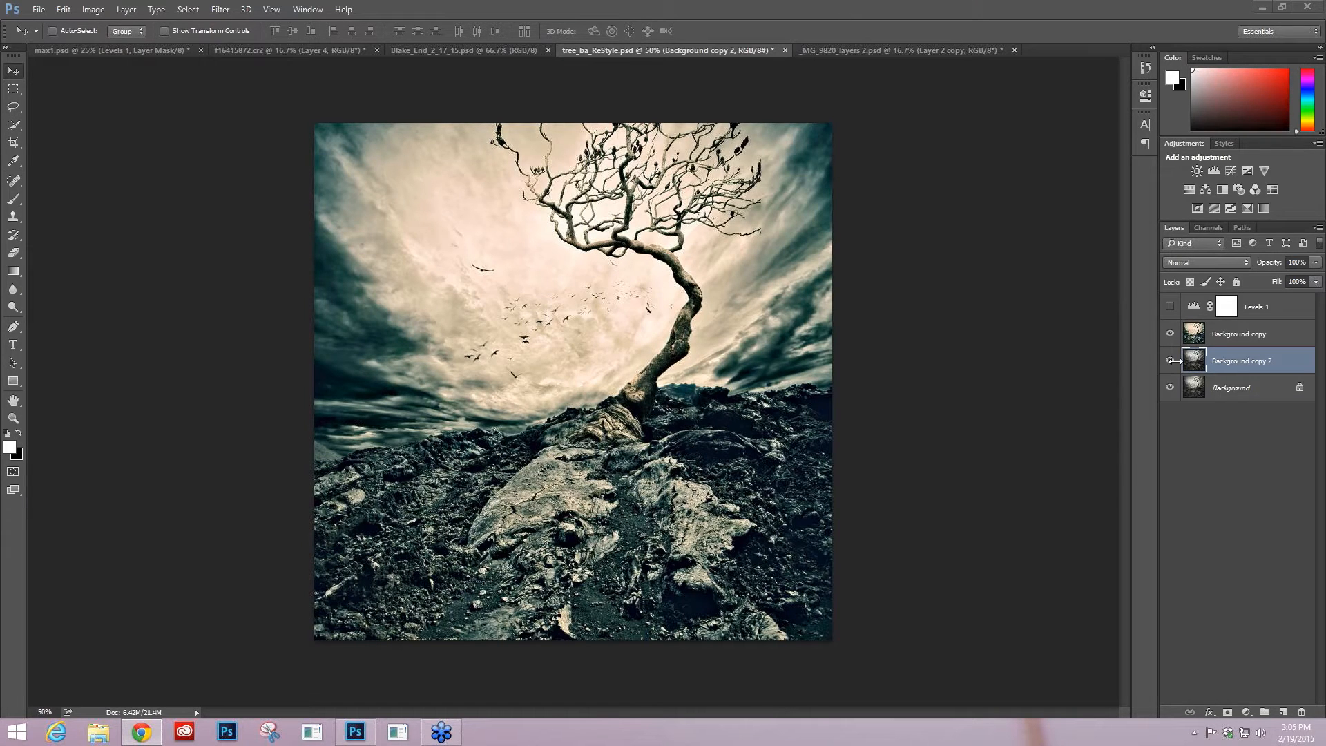
Toggle the Background copy layer to compare the tree image, leaving that layer hidden
click(1170, 334)
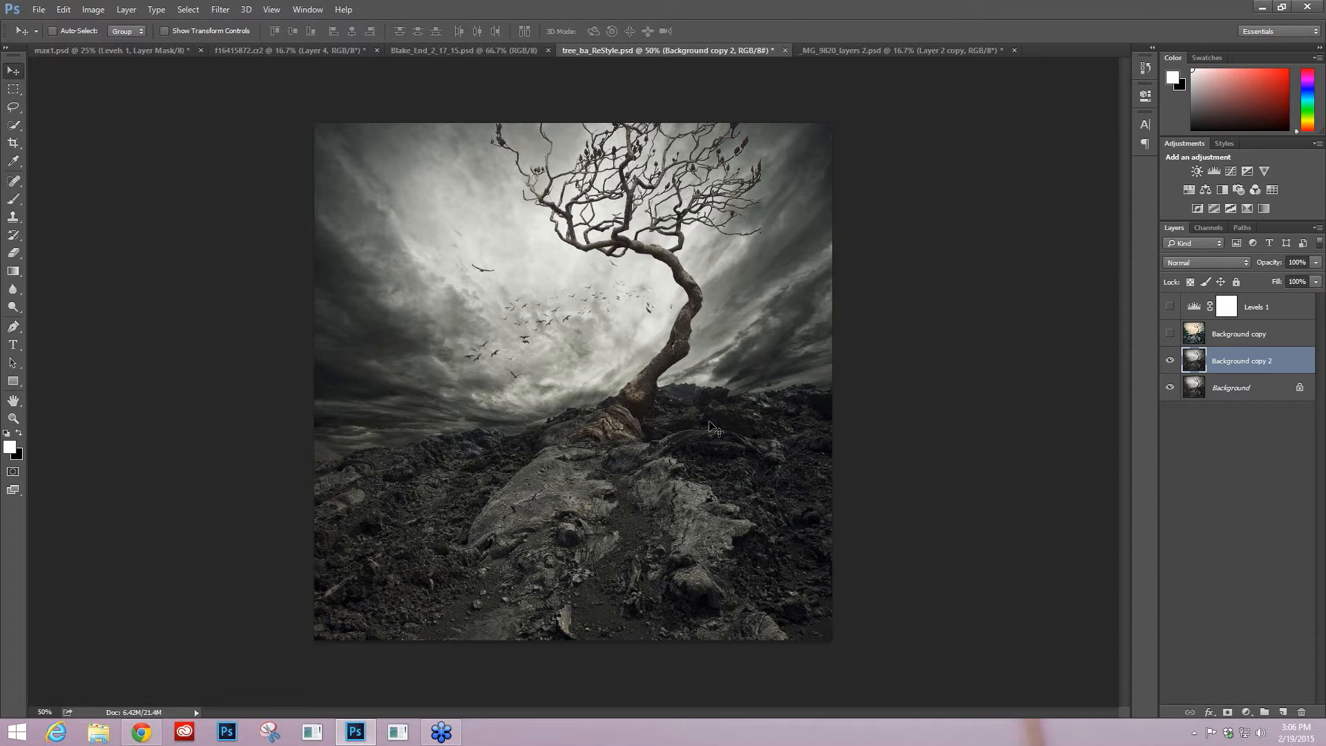
click(1170, 333)
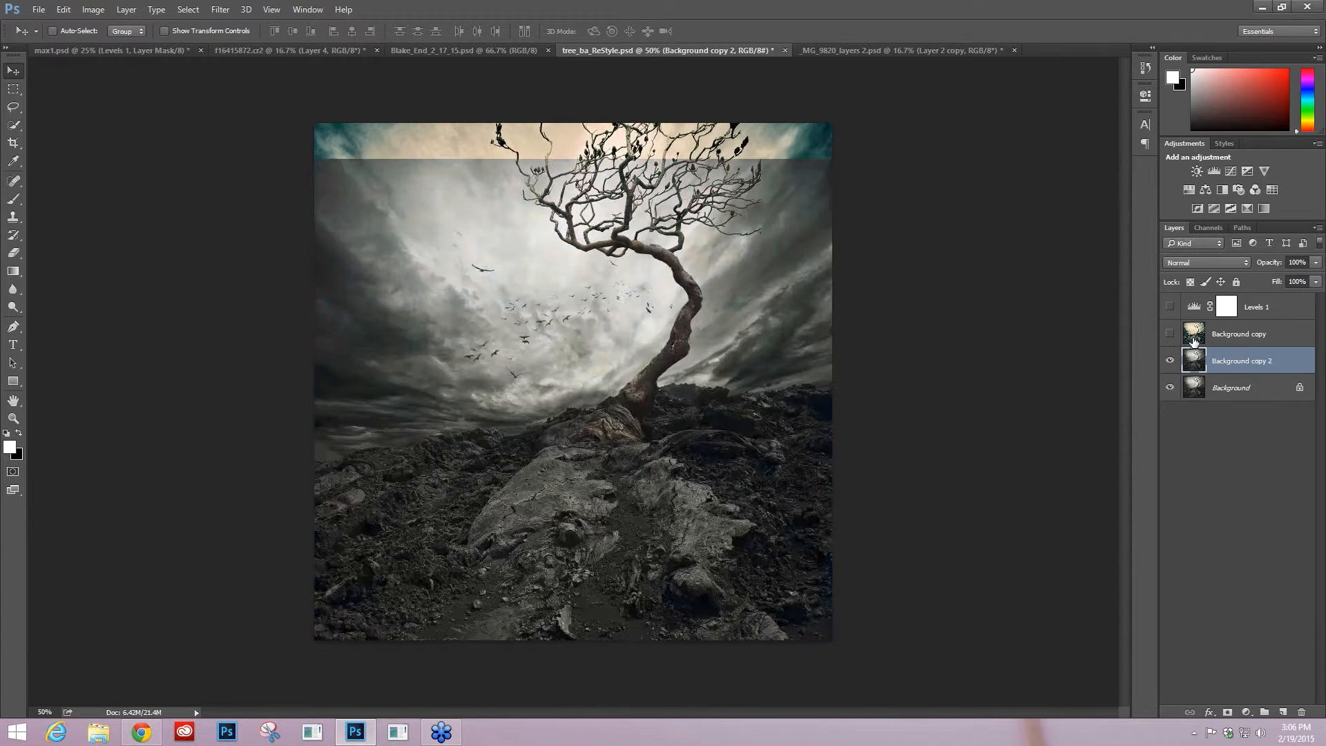
Open the Background copy 2 layer in the Topaz ReStyle filter and reset the effect to the original image
click(220, 15)
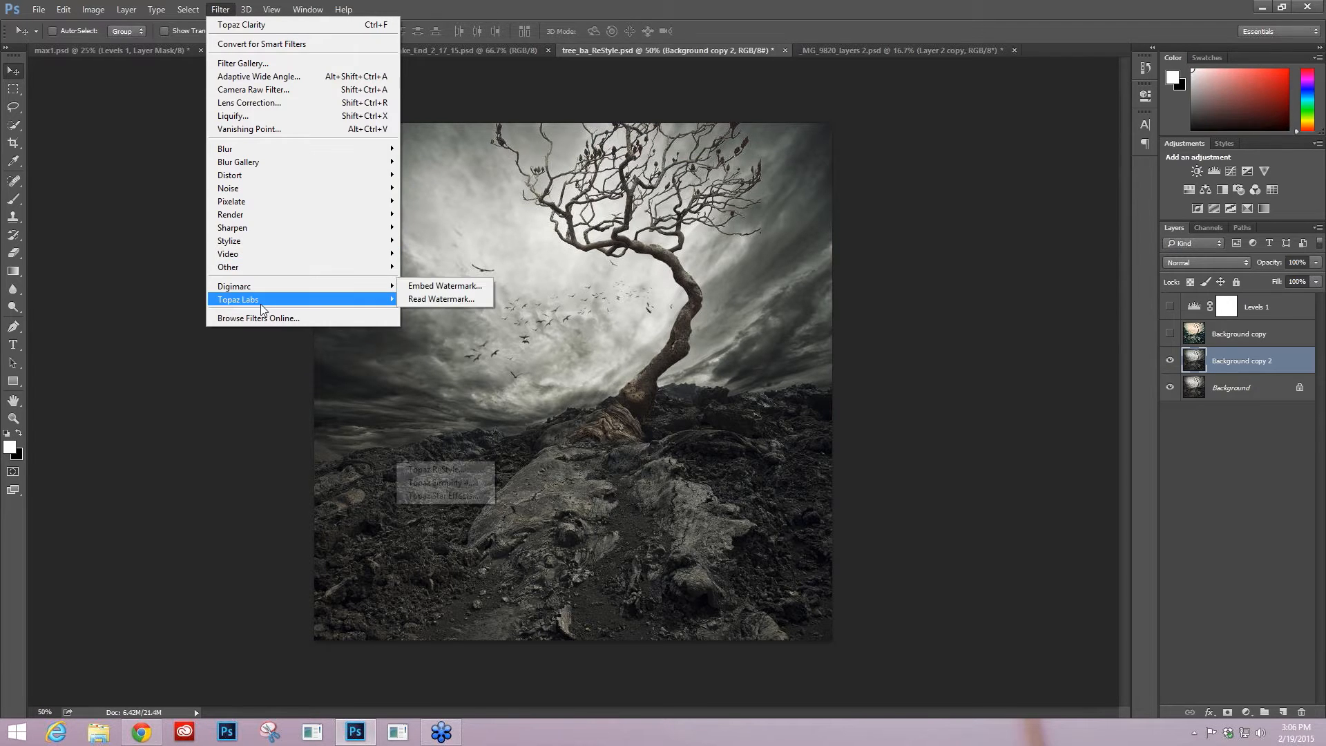
mouse_move(272, 304)
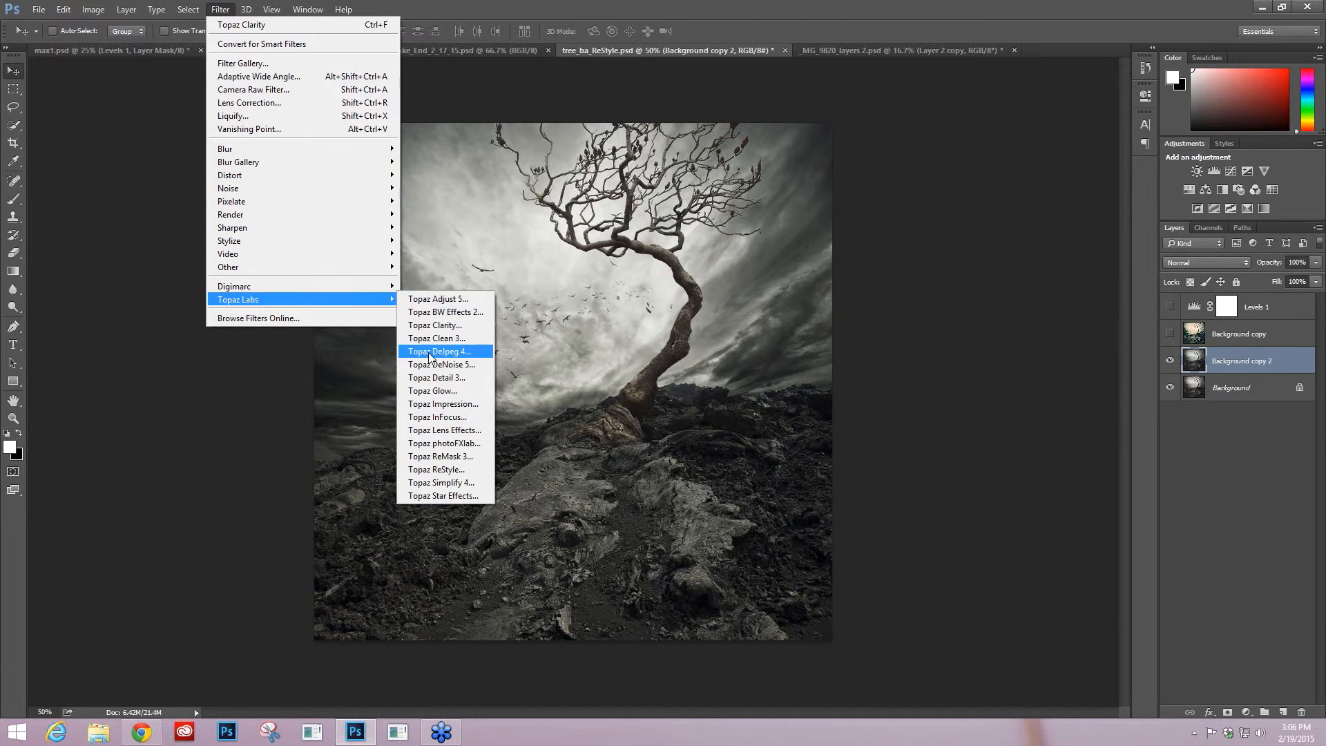
click(437, 469)
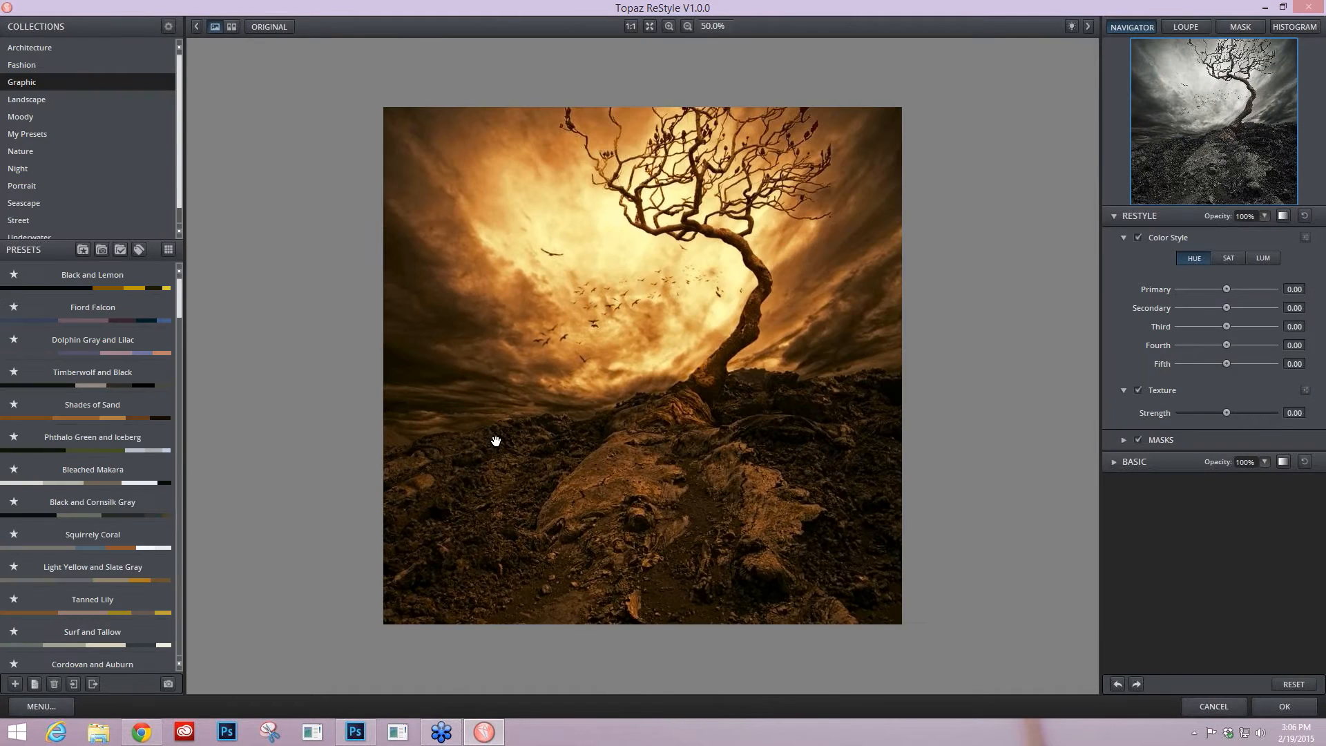
click(1295, 685)
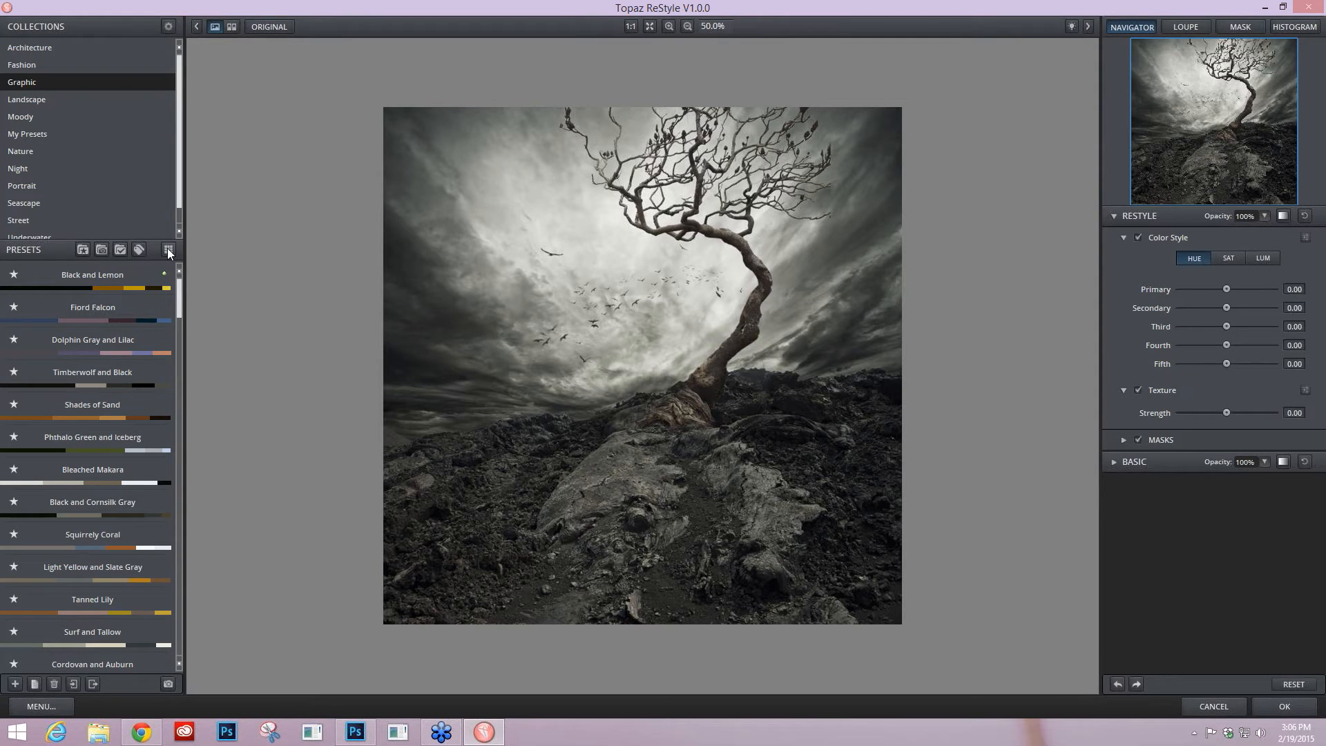
Show the ReStyle presets in grid view and browse those matching the keyword "fire"
click(168, 250)
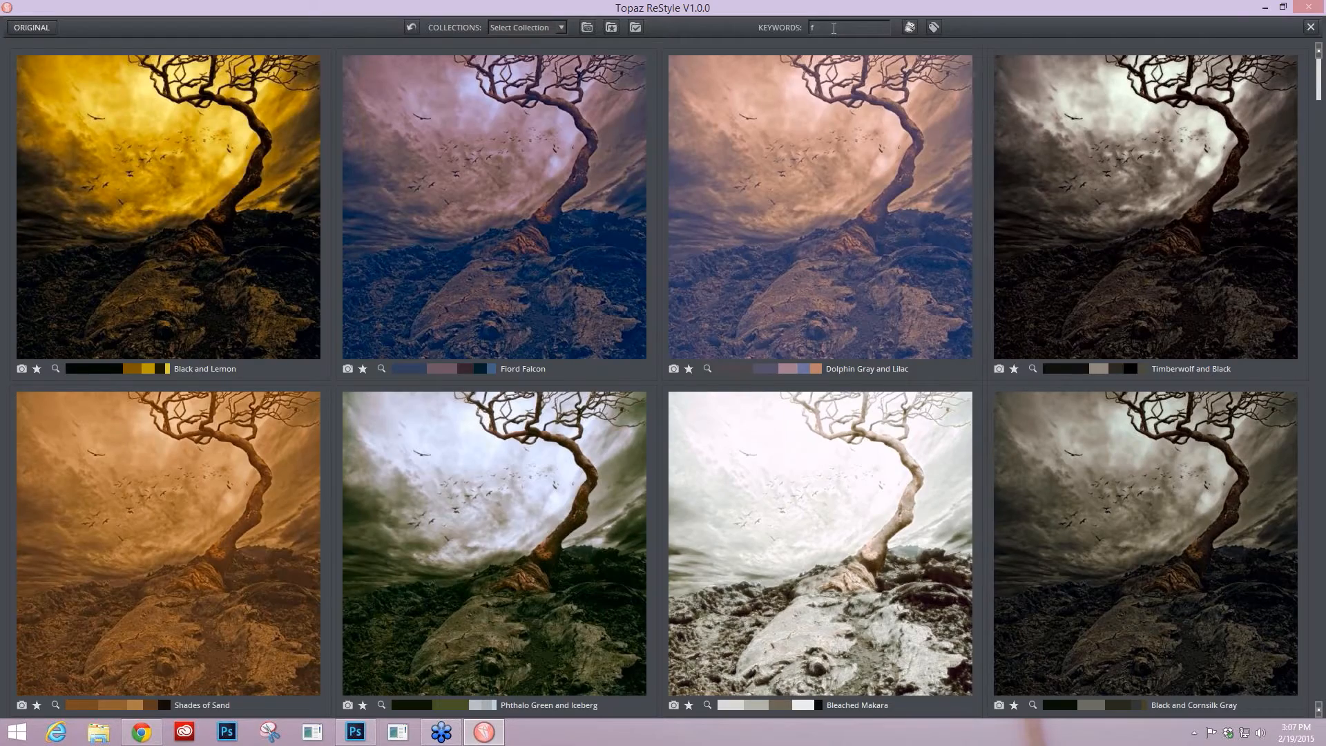
text(ire)
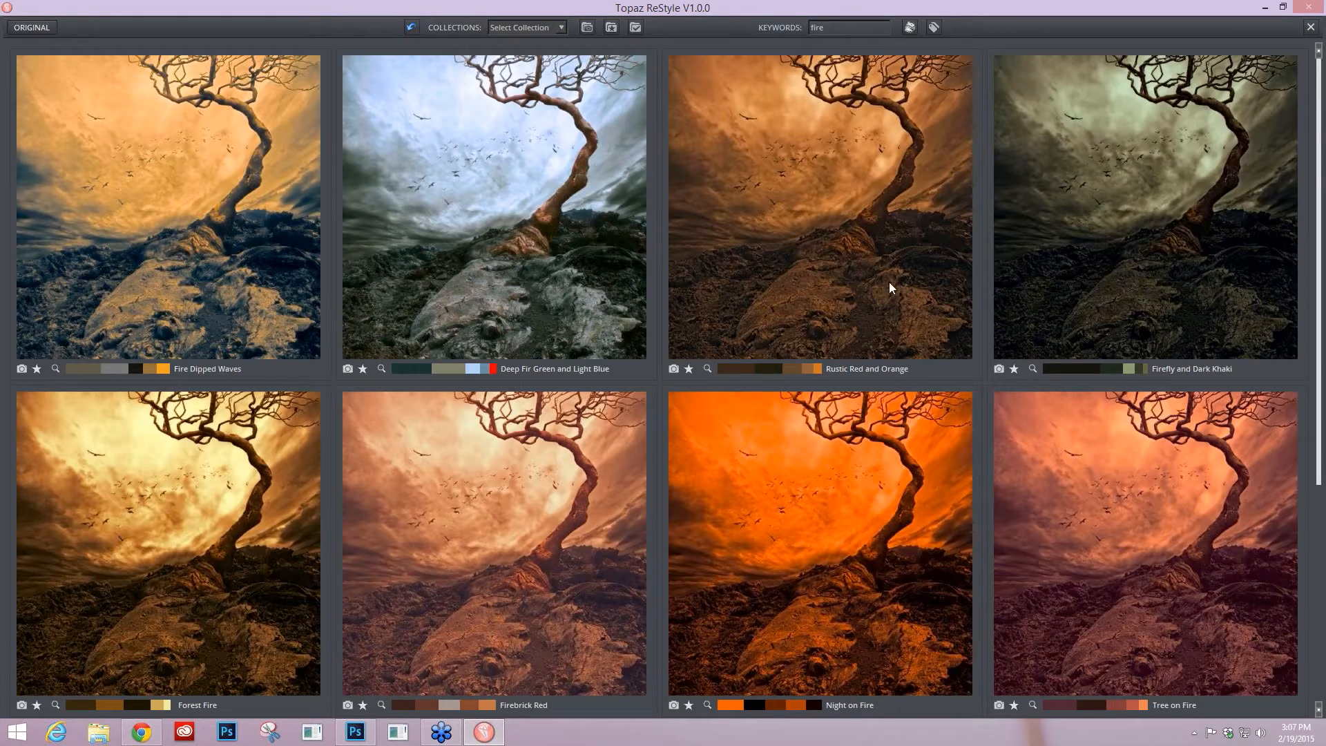
scroll(776, 290, down, 1)
scroll(776, 290, down, 1)
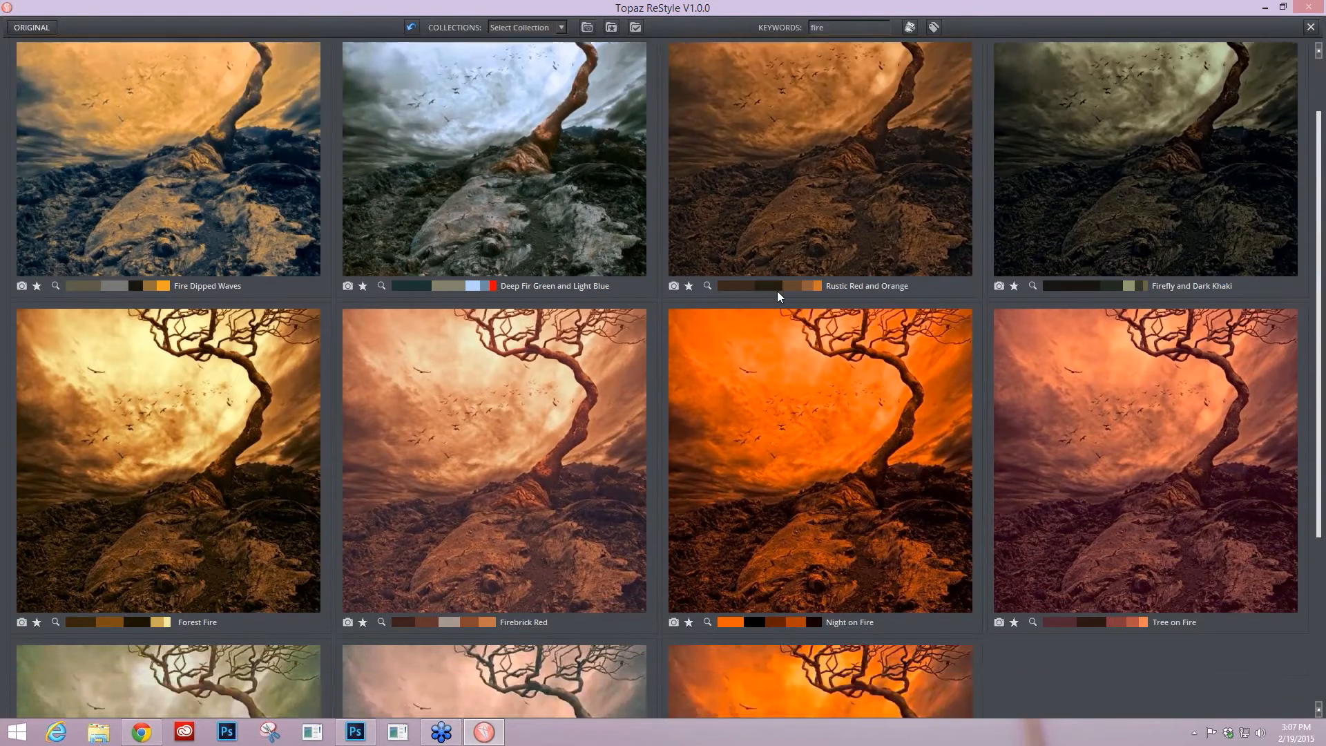
scroll(774, 294, down, 5)
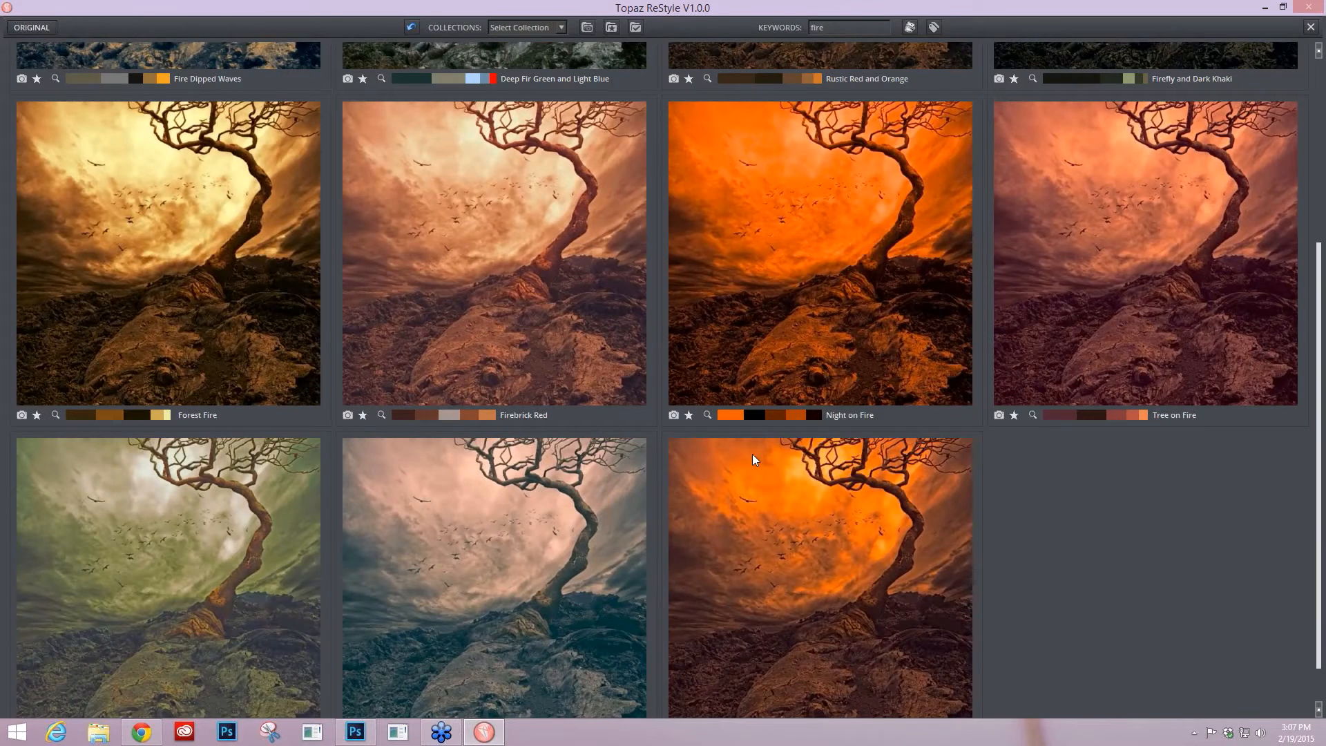
scroll(754, 454, down, 1)
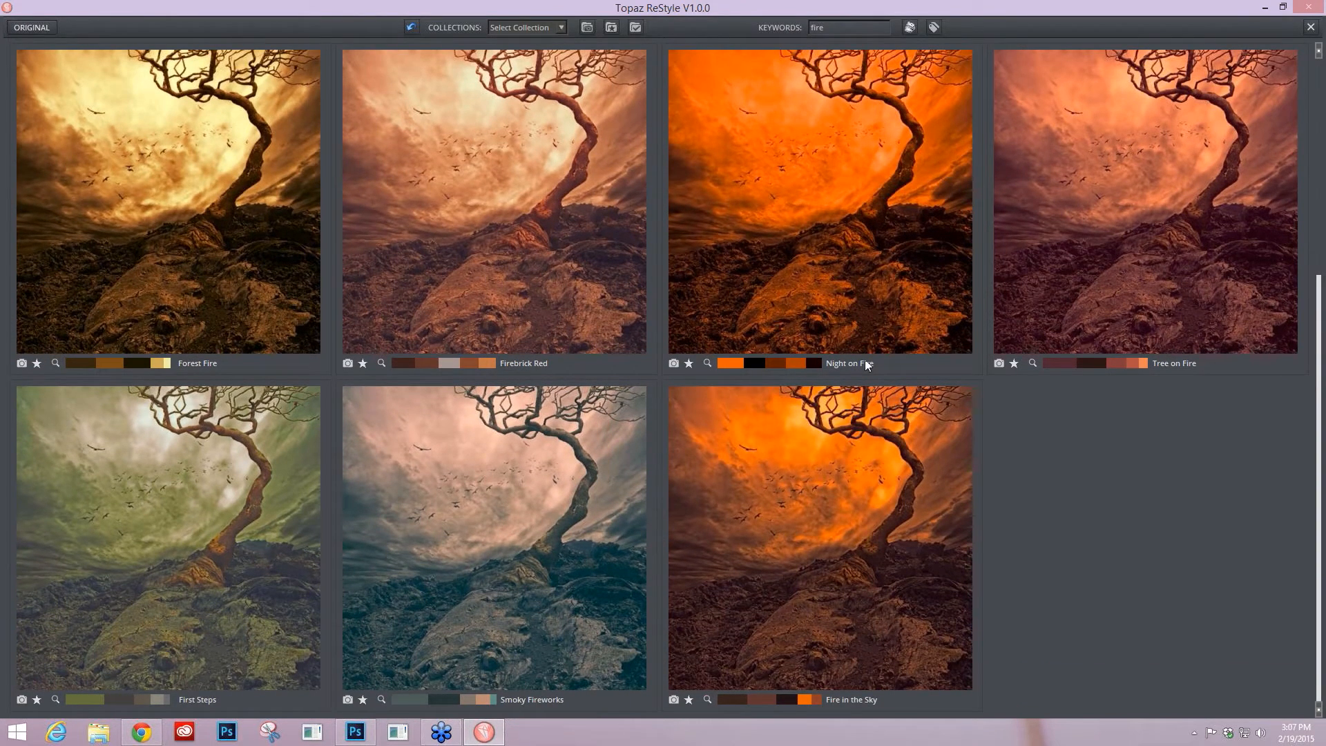
scroll(773, 337, up, 1)
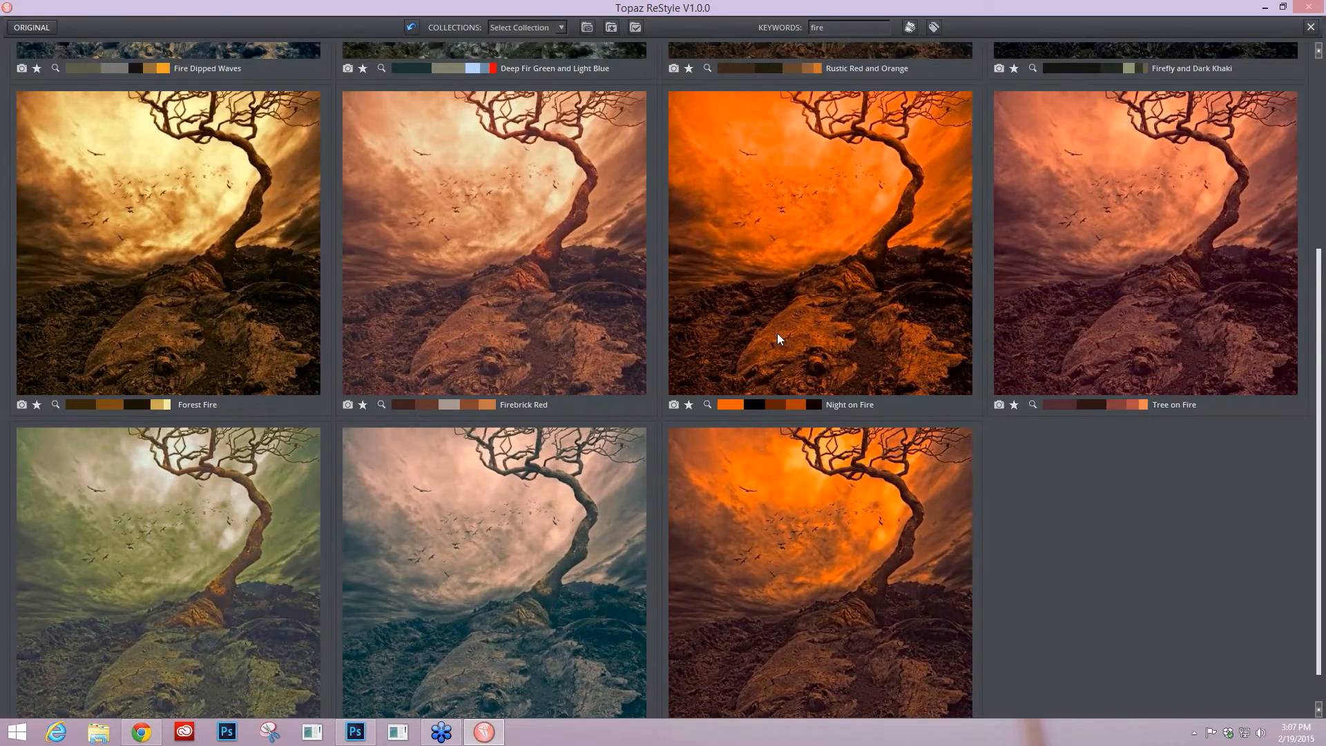
scroll(777, 333, up, 7)
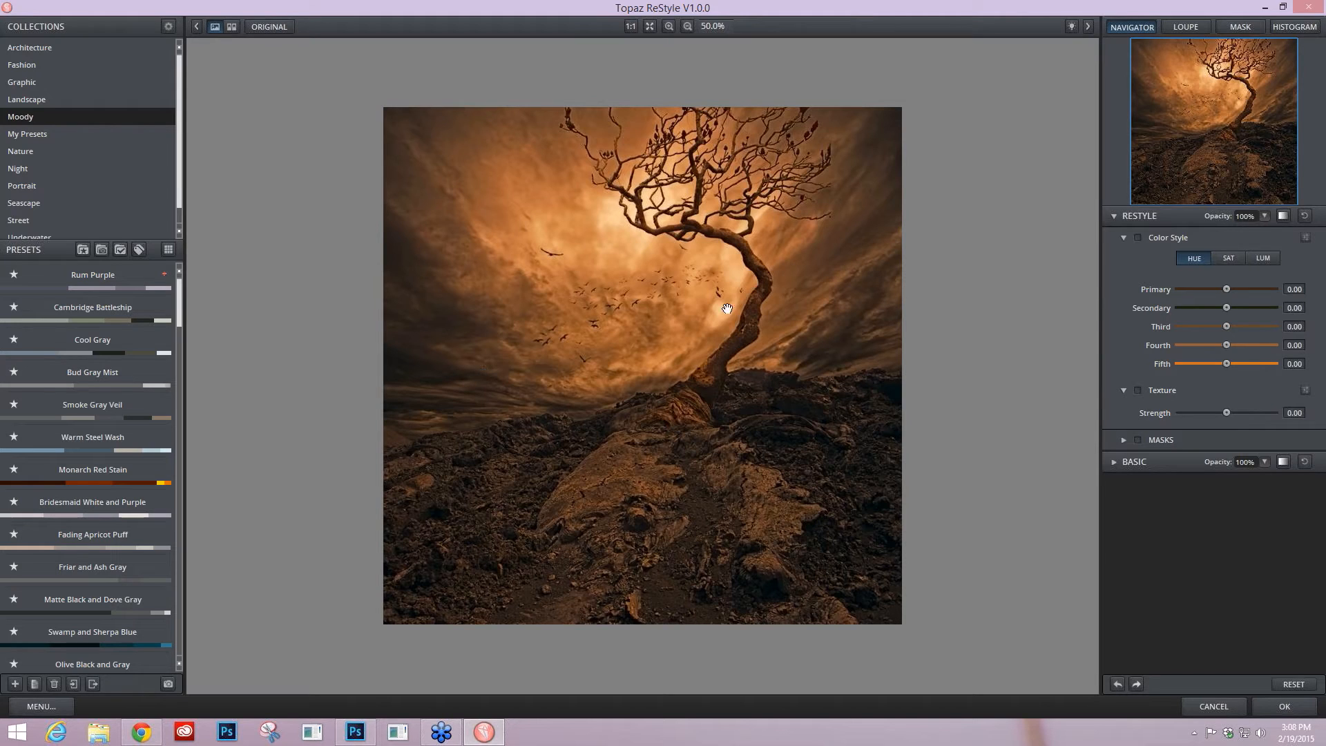
Collapse the ReStyle settings, lower the effect's overall opacity to 26%, and restore it to 100%
click(1123, 237)
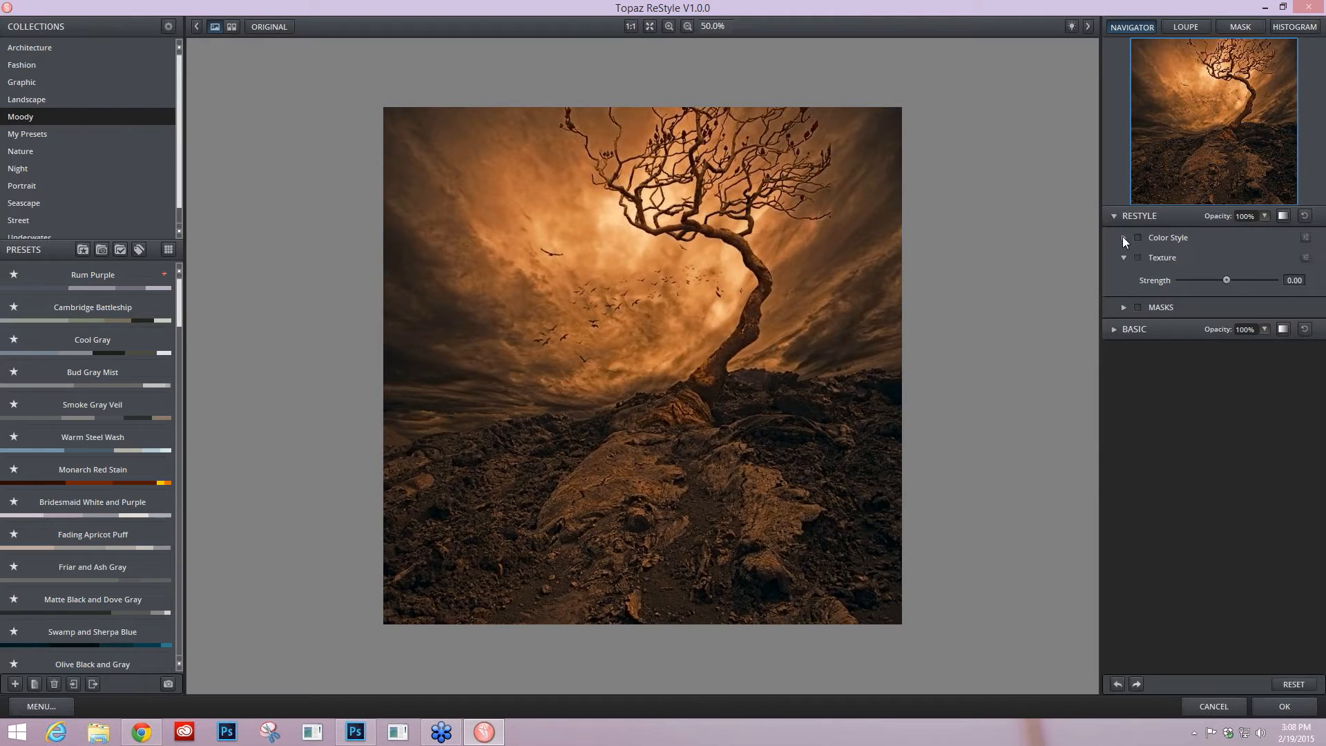
click(1117, 253)
click(1115, 216)
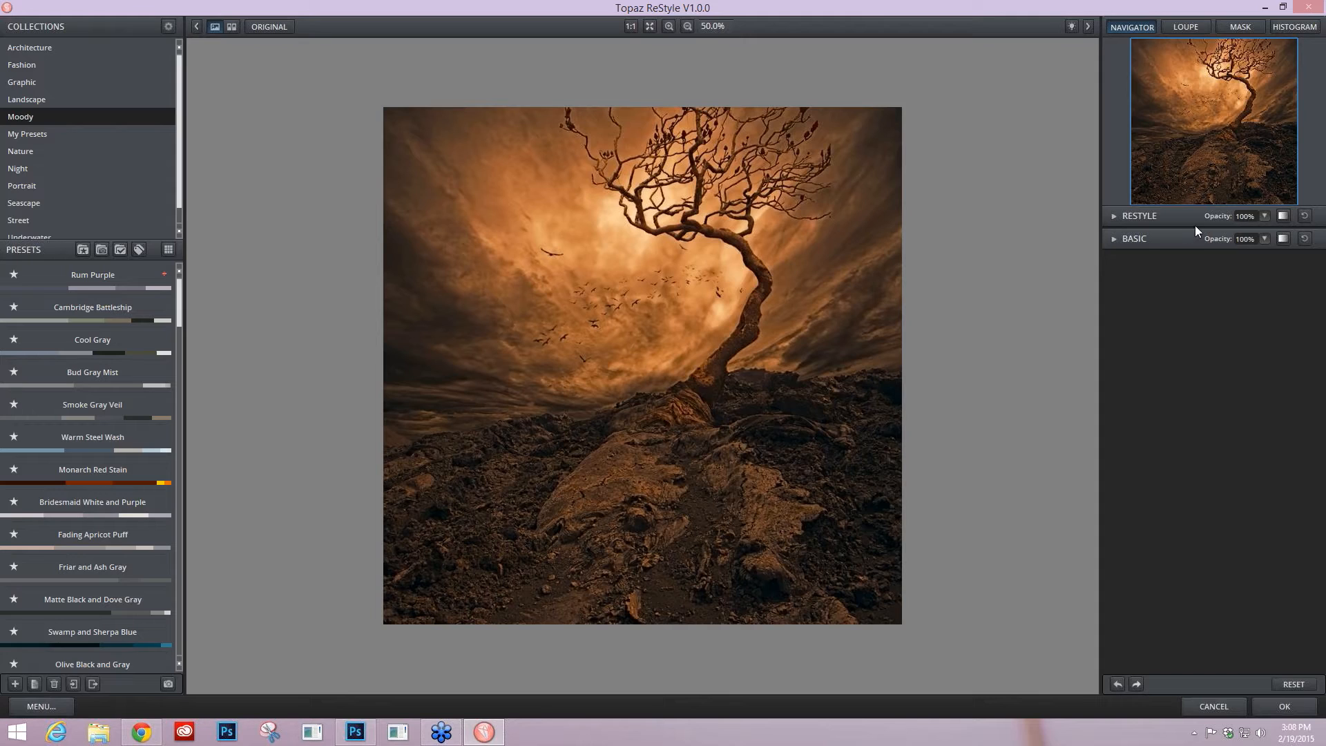
click(1264, 215)
drag(1278, 222, 1242, 226)
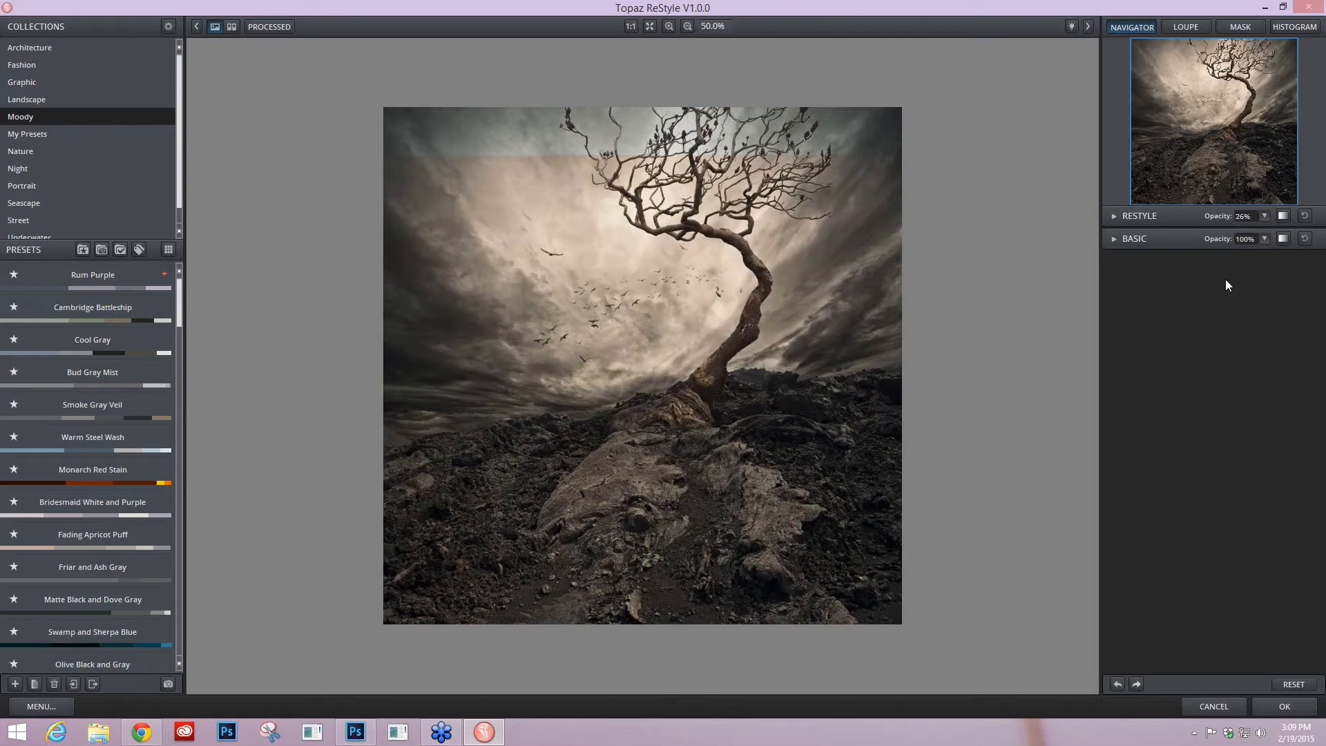
click(1265, 216)
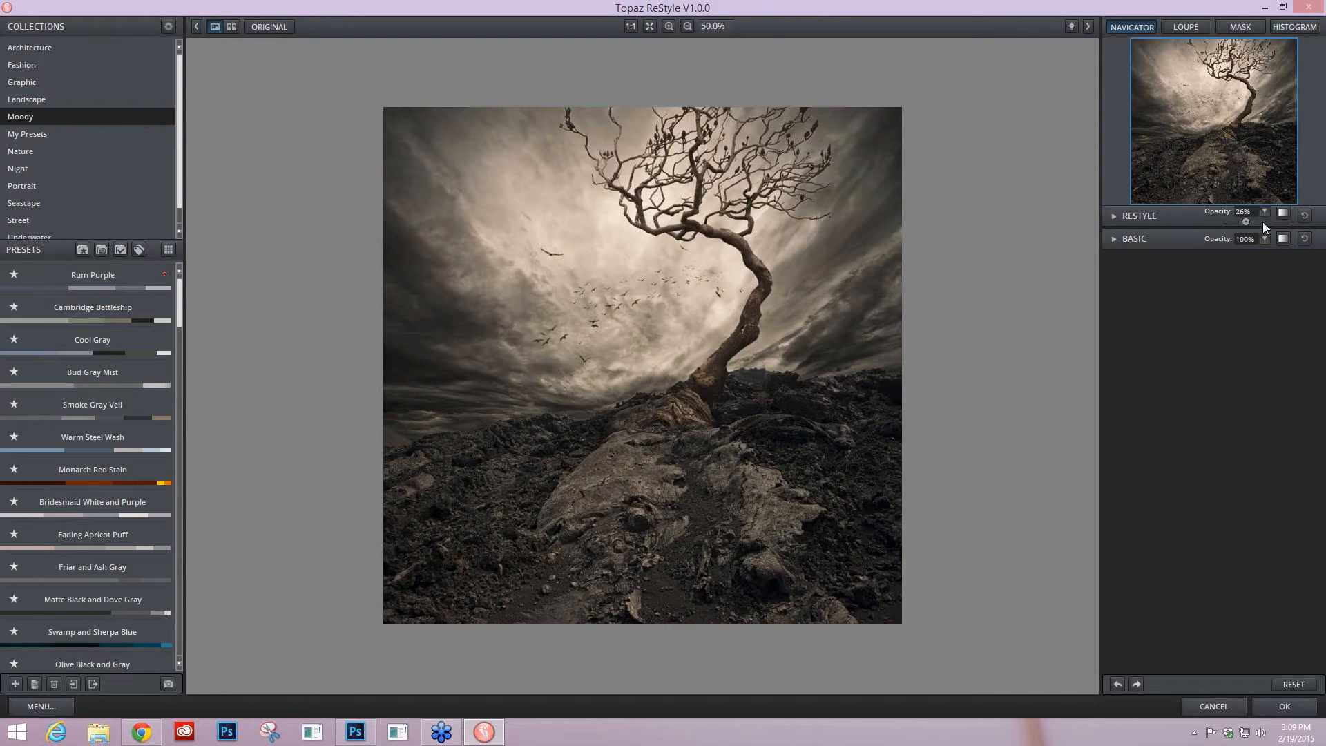
drag(1251, 222, 1292, 225)
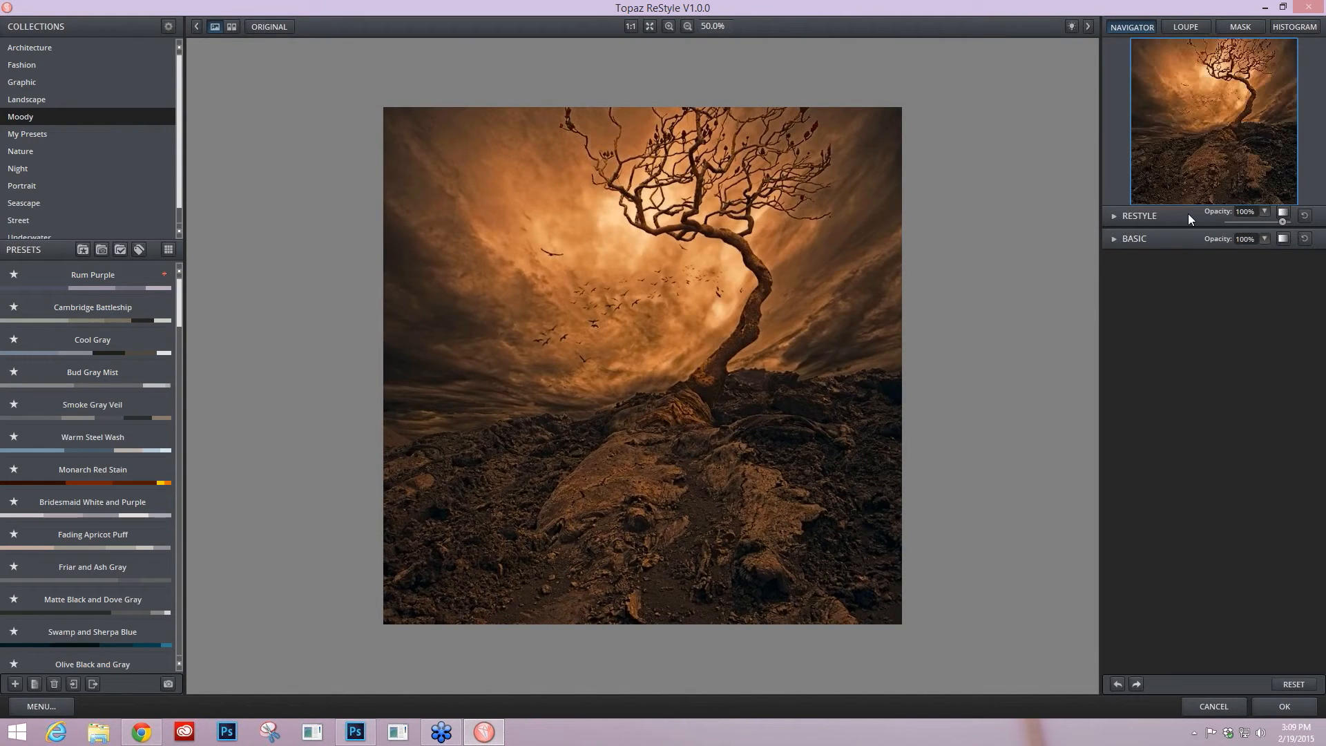
Try the Multiply and Overlay blend modes on the ReStyle effect and settle on Soft Light
click(1188, 215)
click(1282, 214)
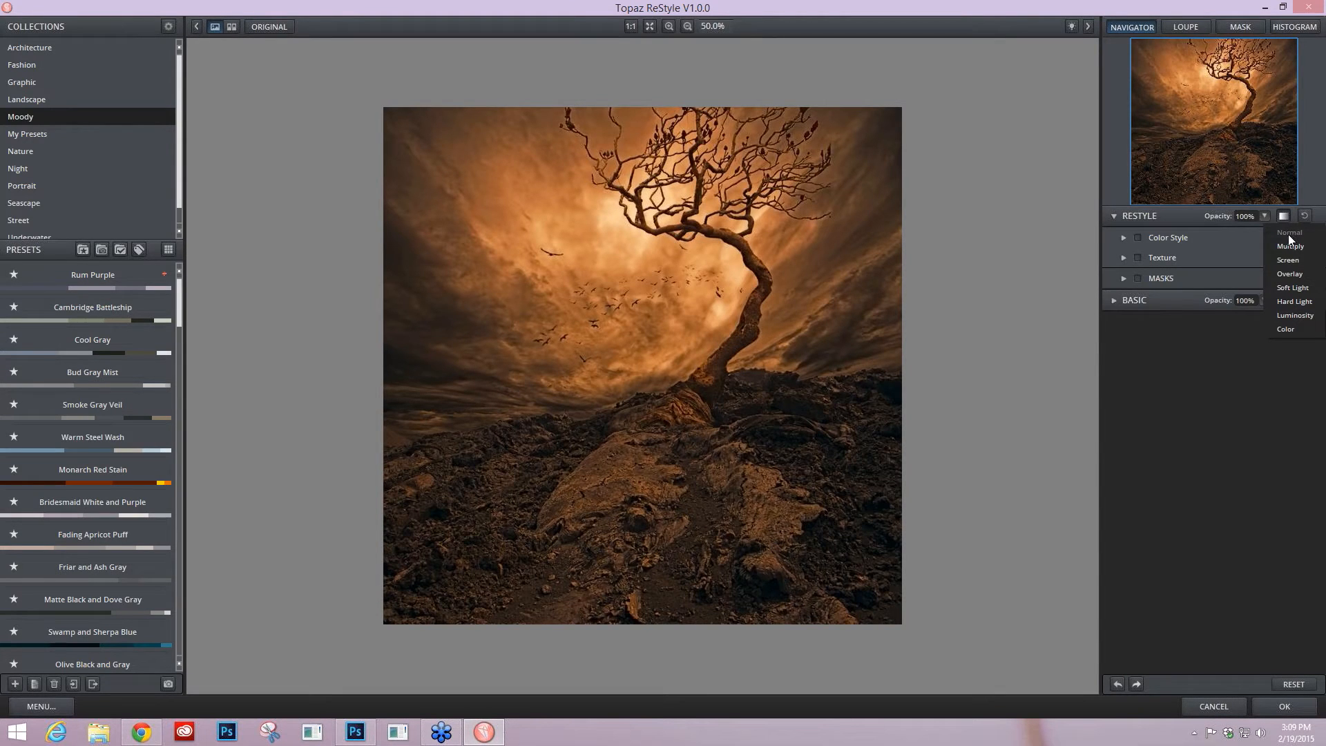
click(1289, 246)
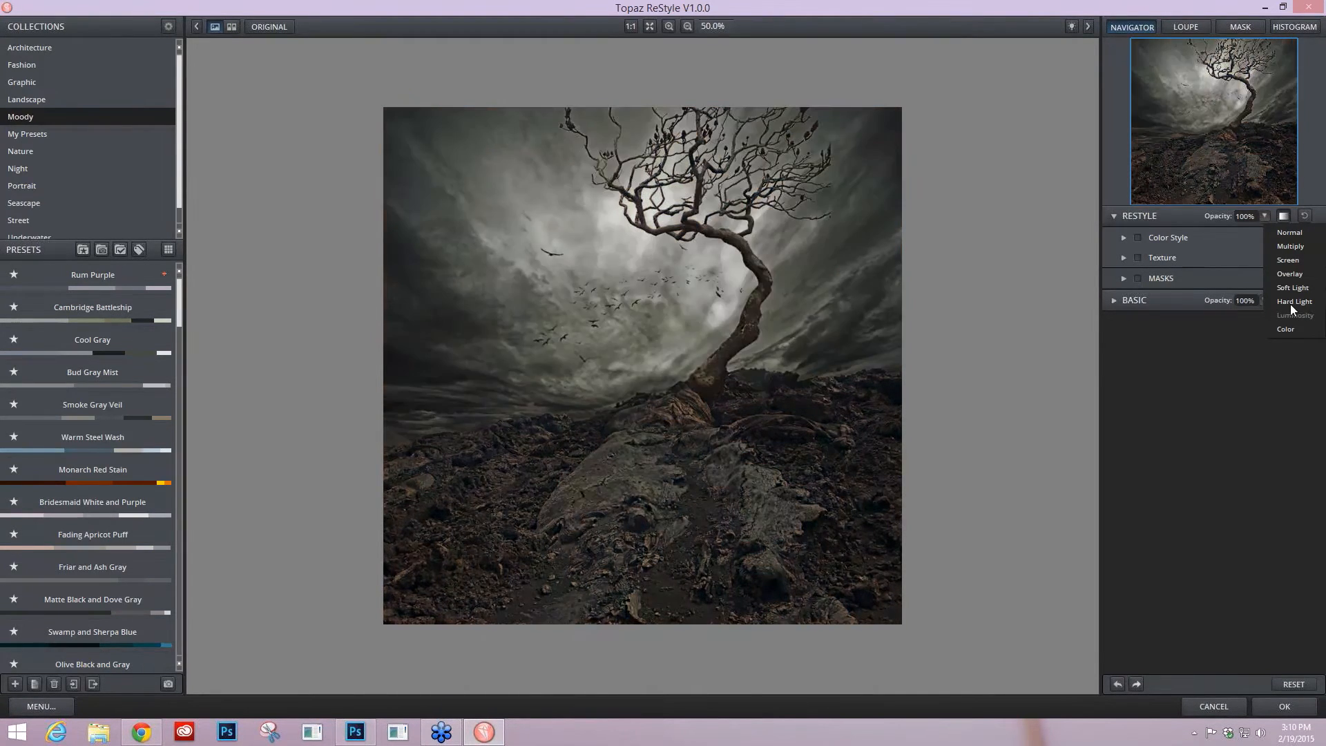
click(1289, 274)
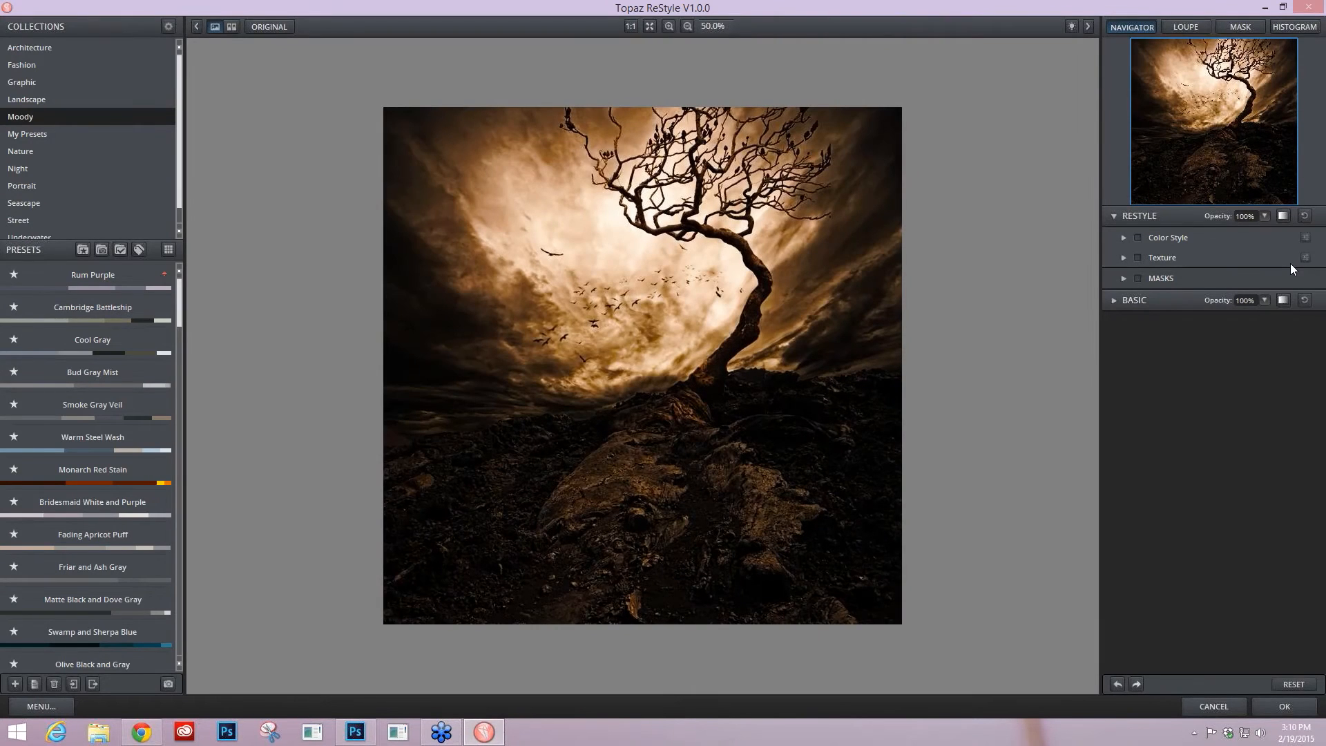
click(1282, 216)
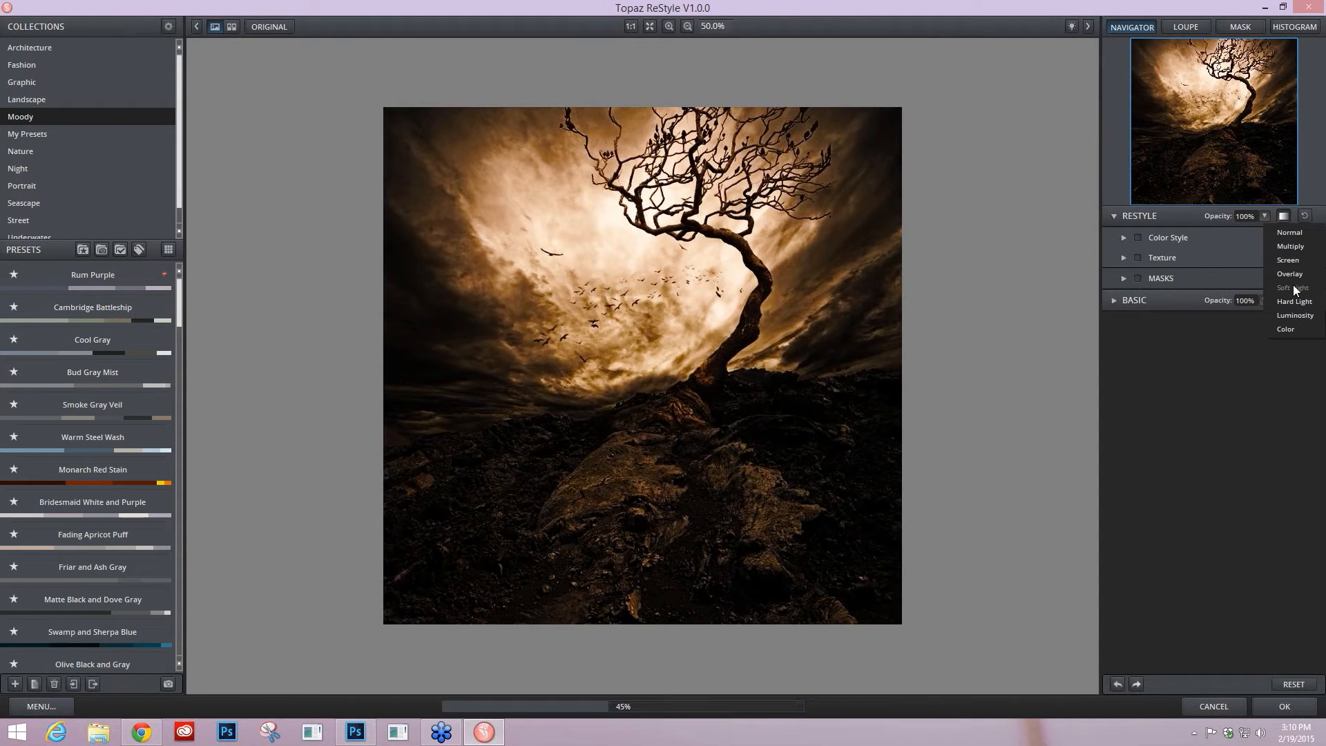
click(1293, 286)
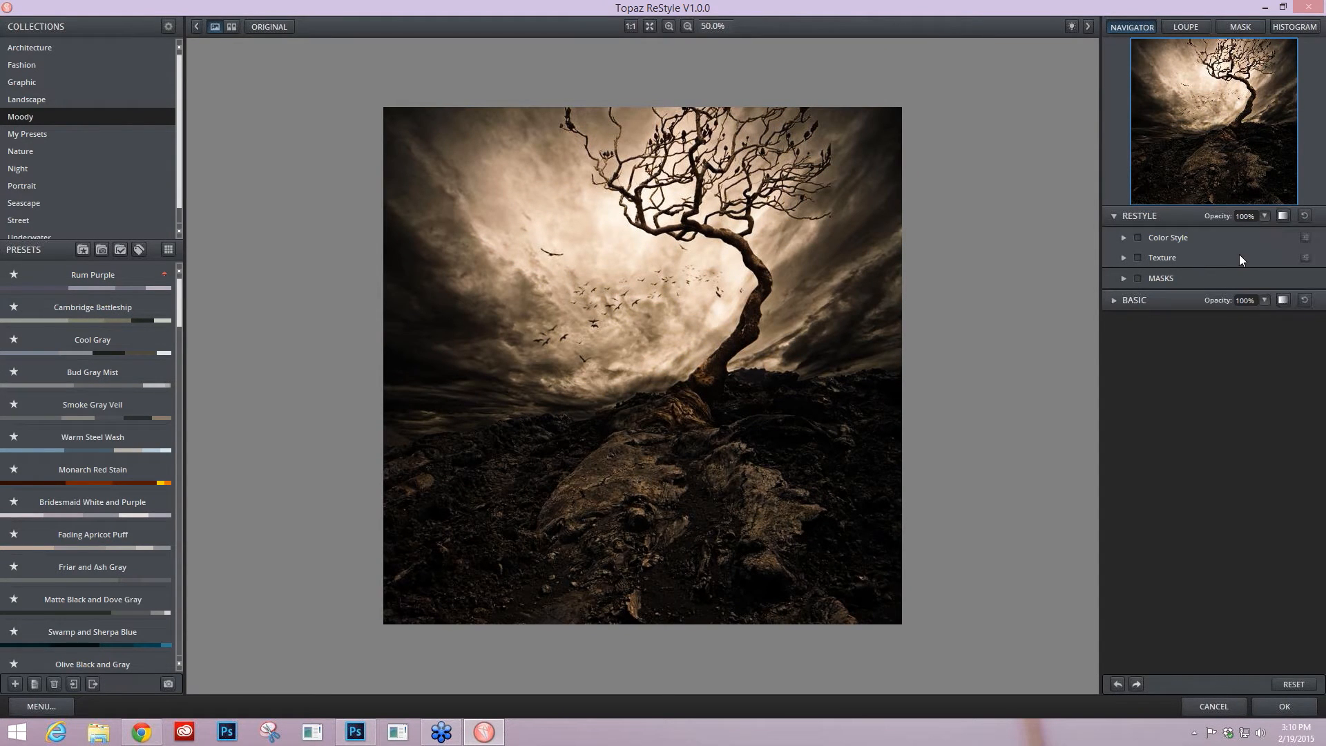
Lower the ReStyle opacity to 62%, and close the filter without applying it to the tree image
click(1264, 216)
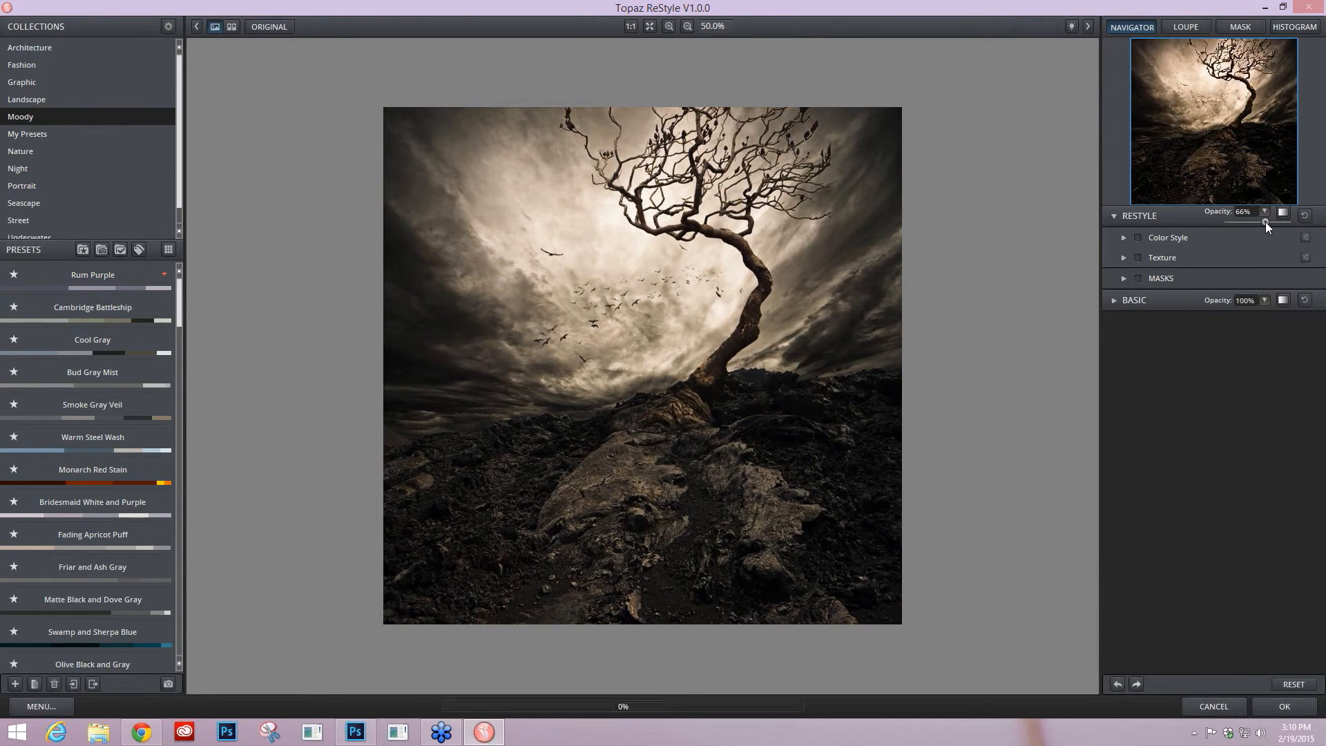
drag(1265, 222, 1263, 221)
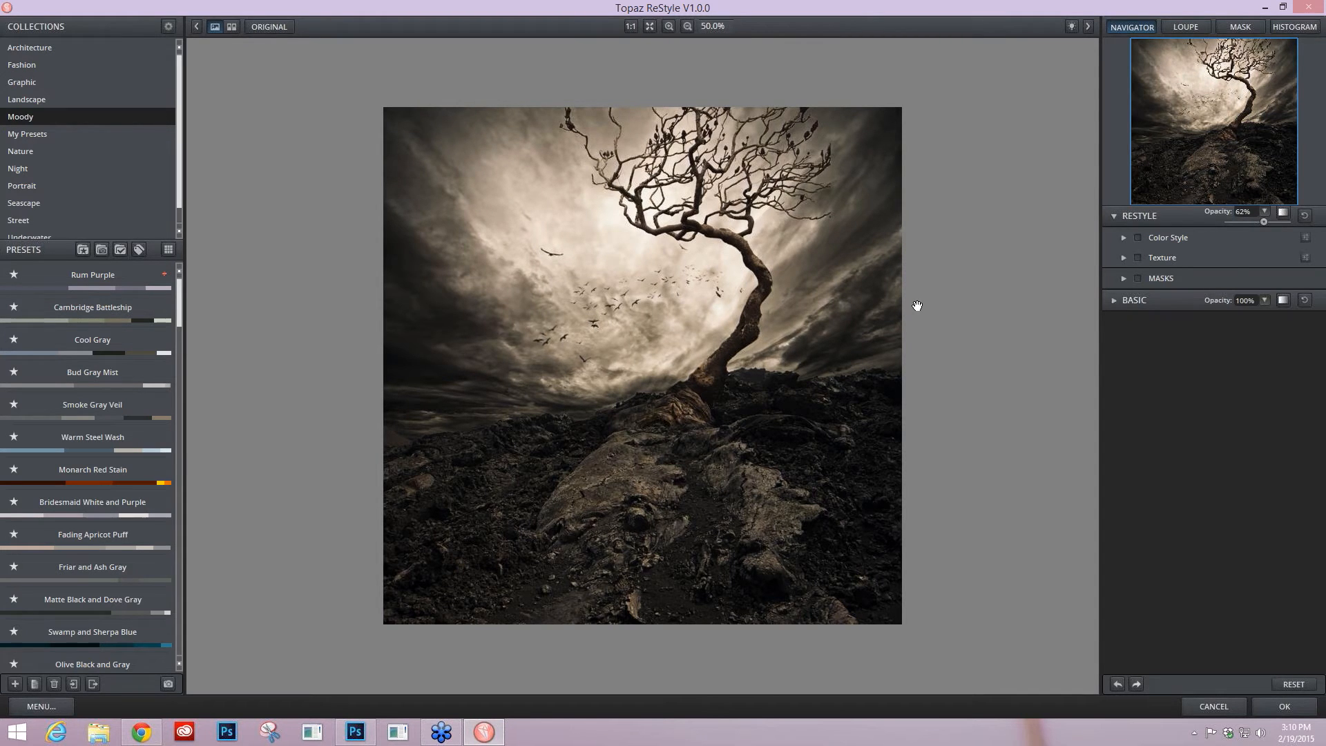
drag(917, 306, 932, 316)
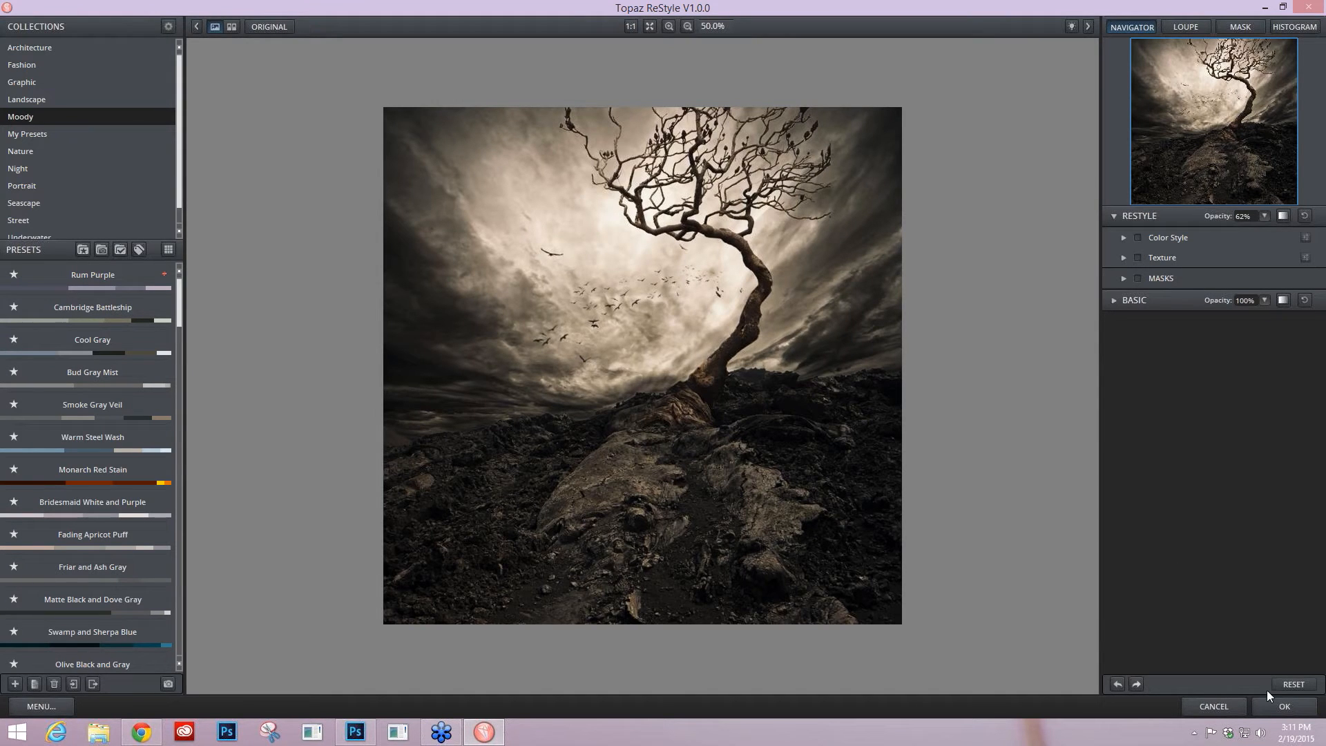
click(1213, 707)
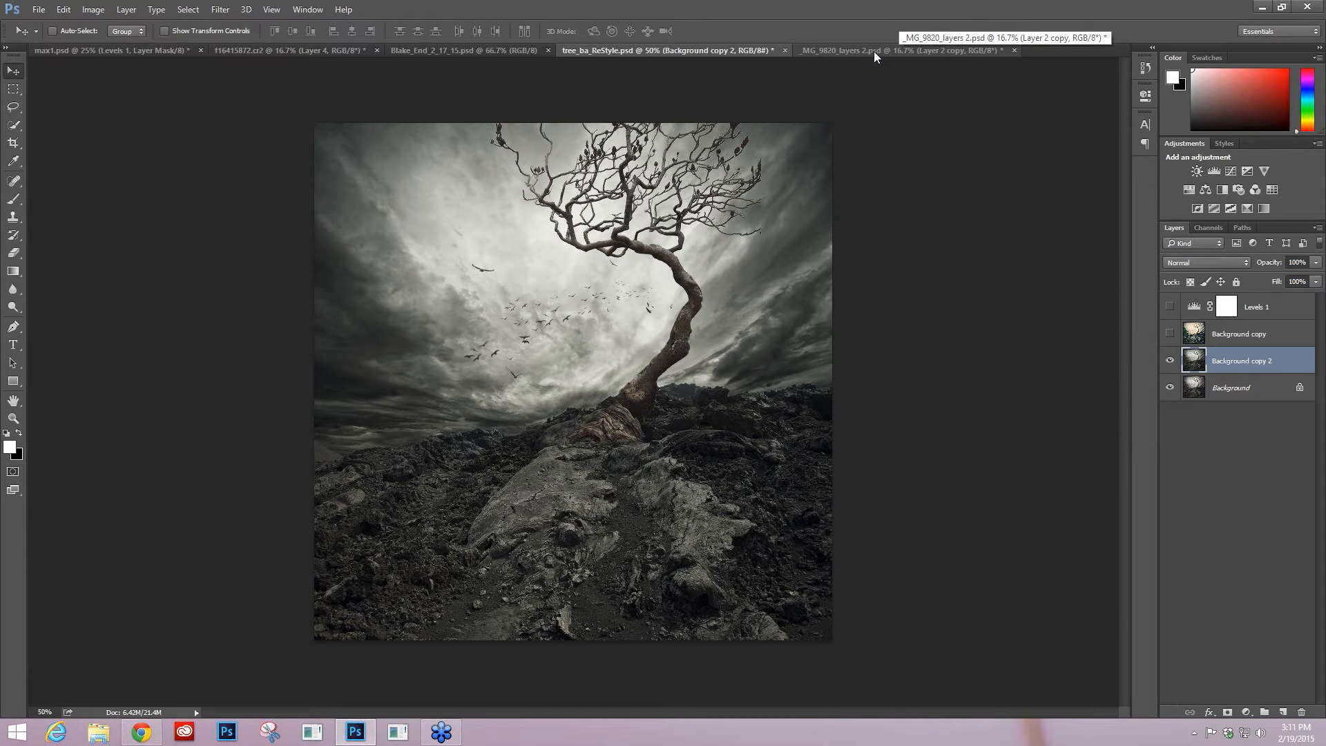
In _MG_9820_layers 2.psd, delete all layers from Color Fill 2 up to Final - B&W
click(874, 51)
click(1260, 443)
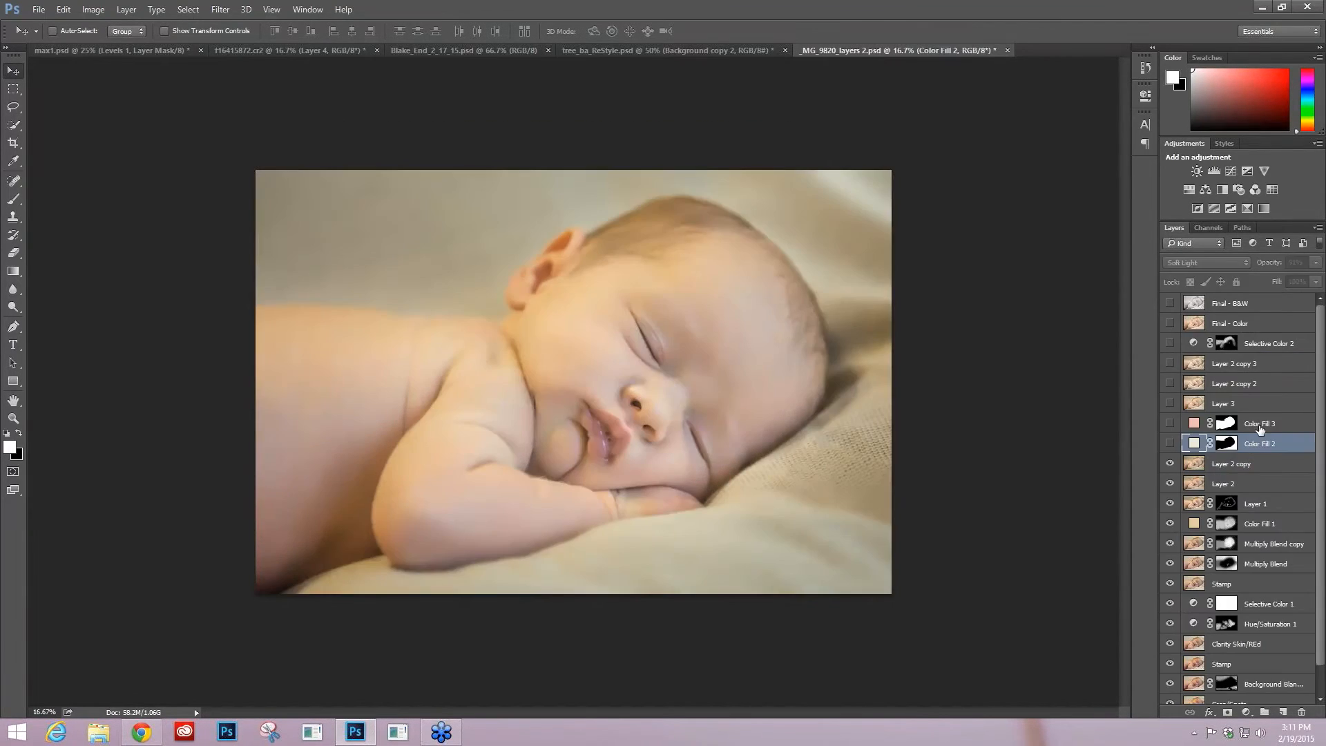
shift+click(1243, 304)
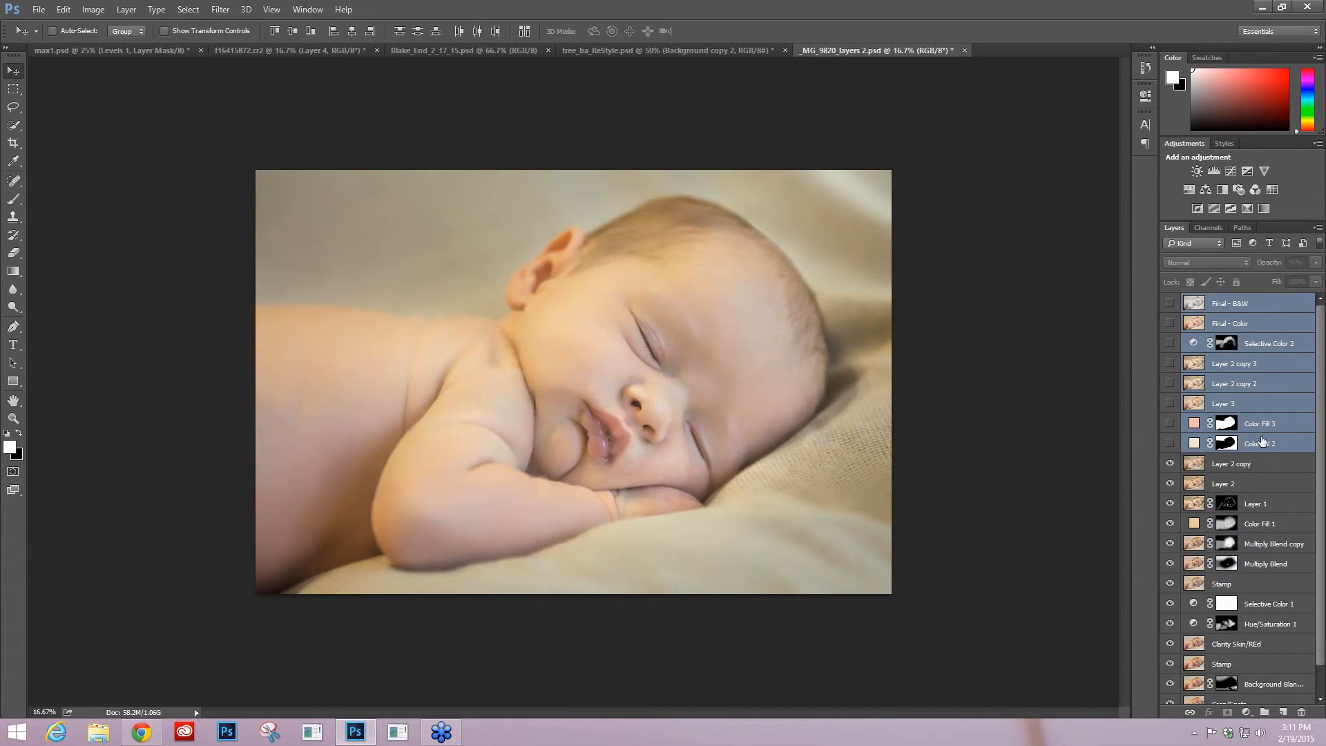
key(Delete)
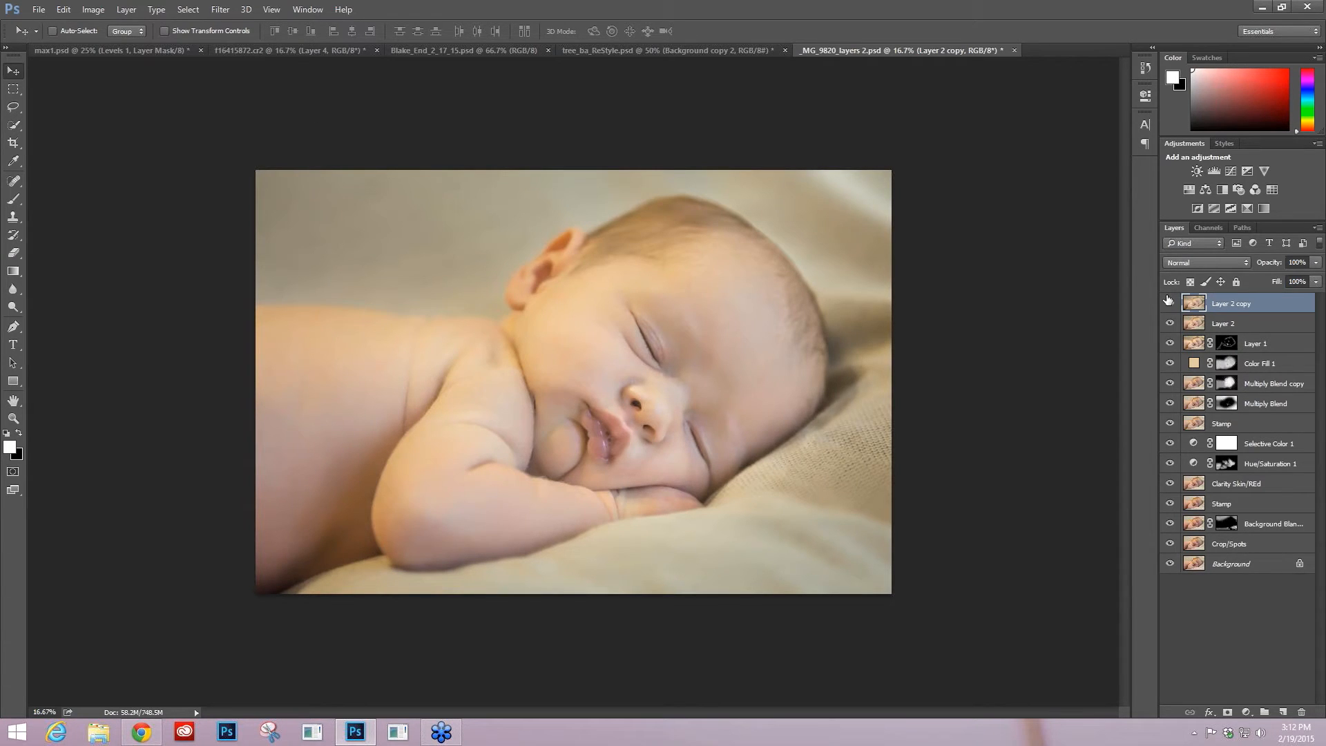
Rename Layer 2 as Stamp and delete the Layer 2 copy layer above it
click(1171, 303)
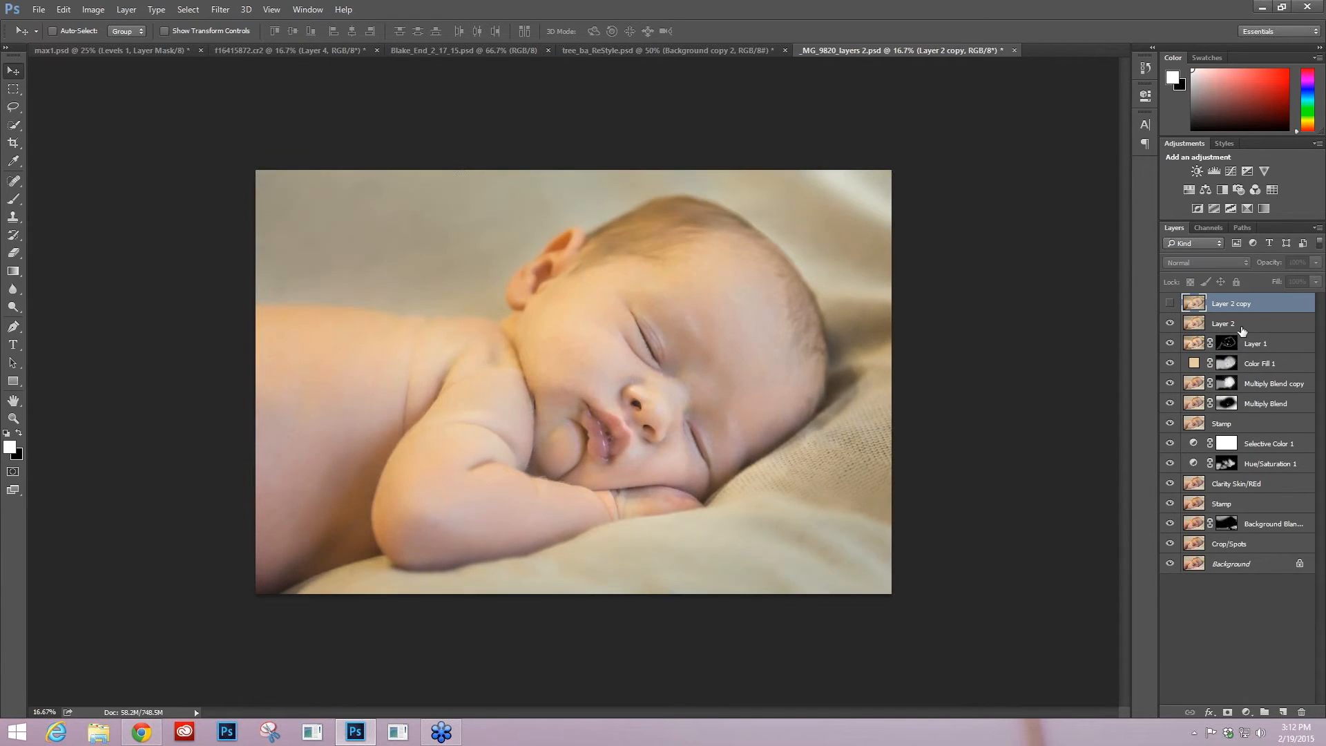
click(1169, 324)
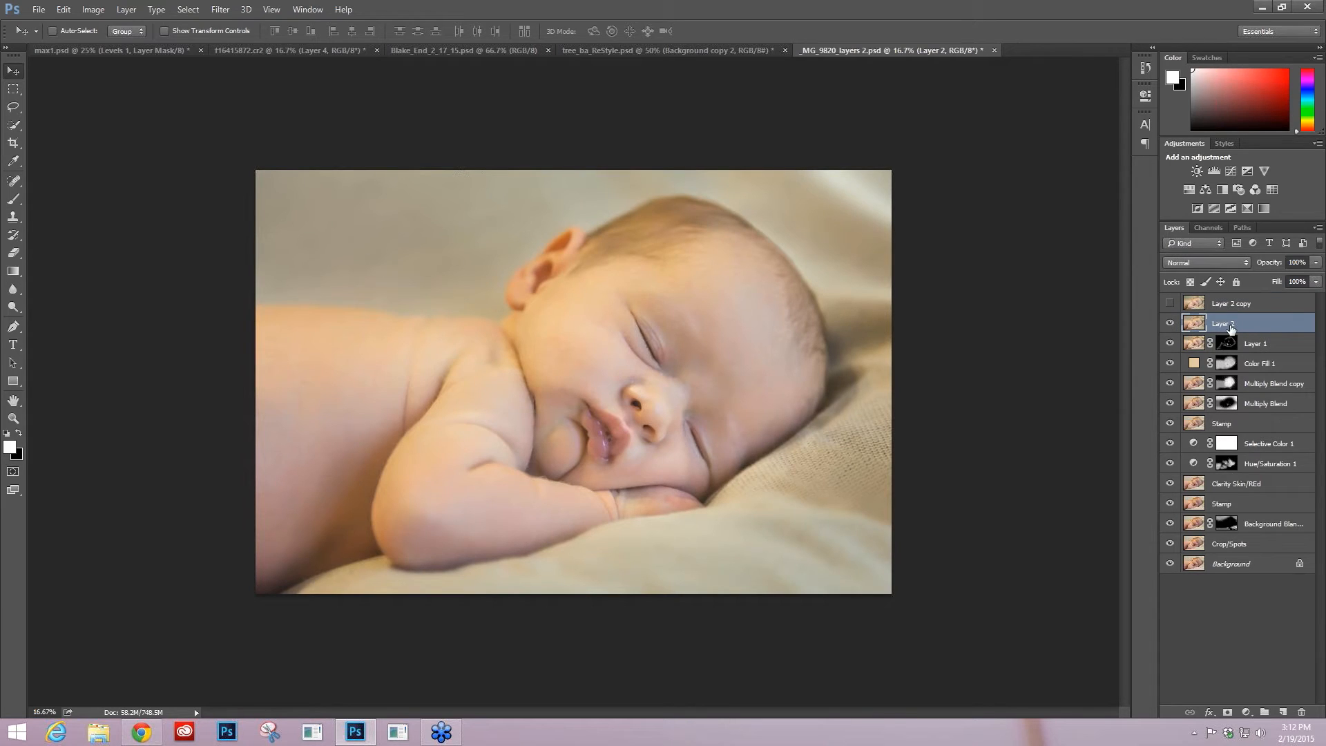
double_click(1223, 323)
text(Stamp)
key(Return)
drag(1231, 307, 1301, 712)
Open the topmost Stamp layer of the baby portrait in the Topaz ReStyle filter
click(220, 9)
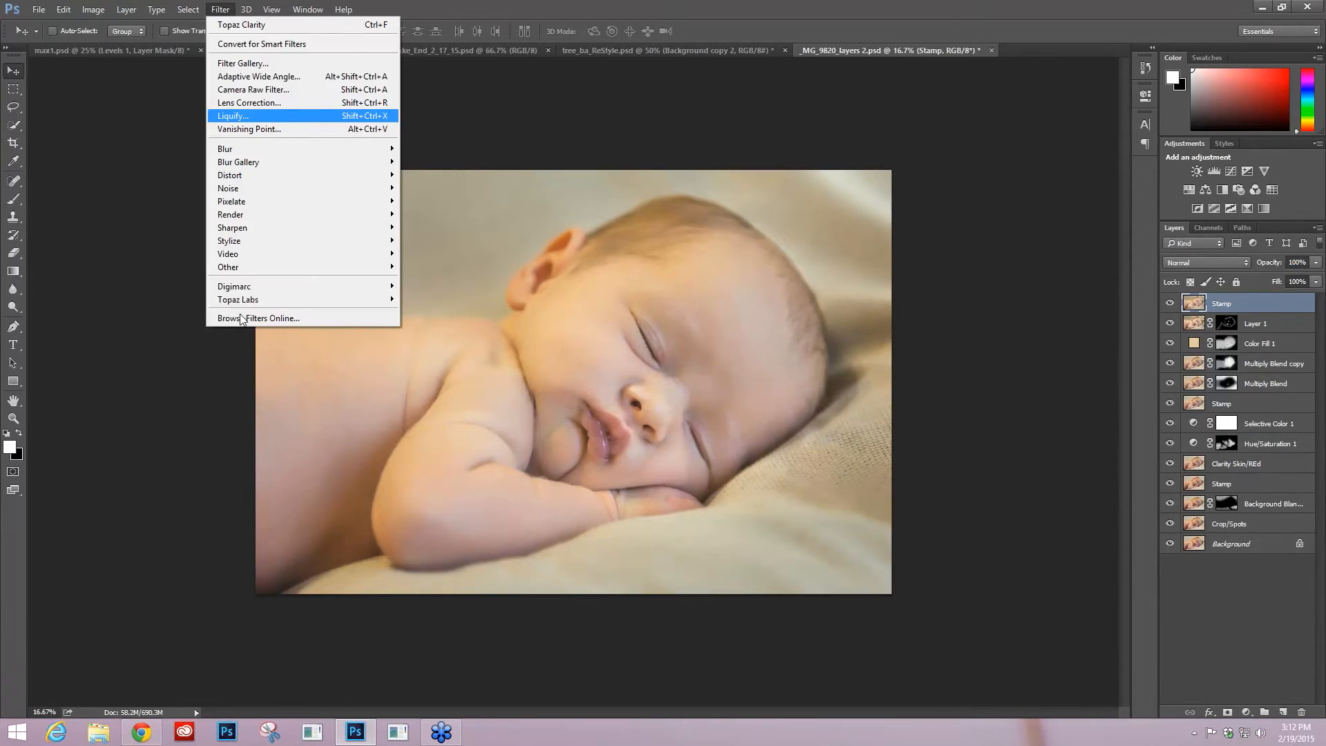
mouse_move(241, 302)
click(443, 457)
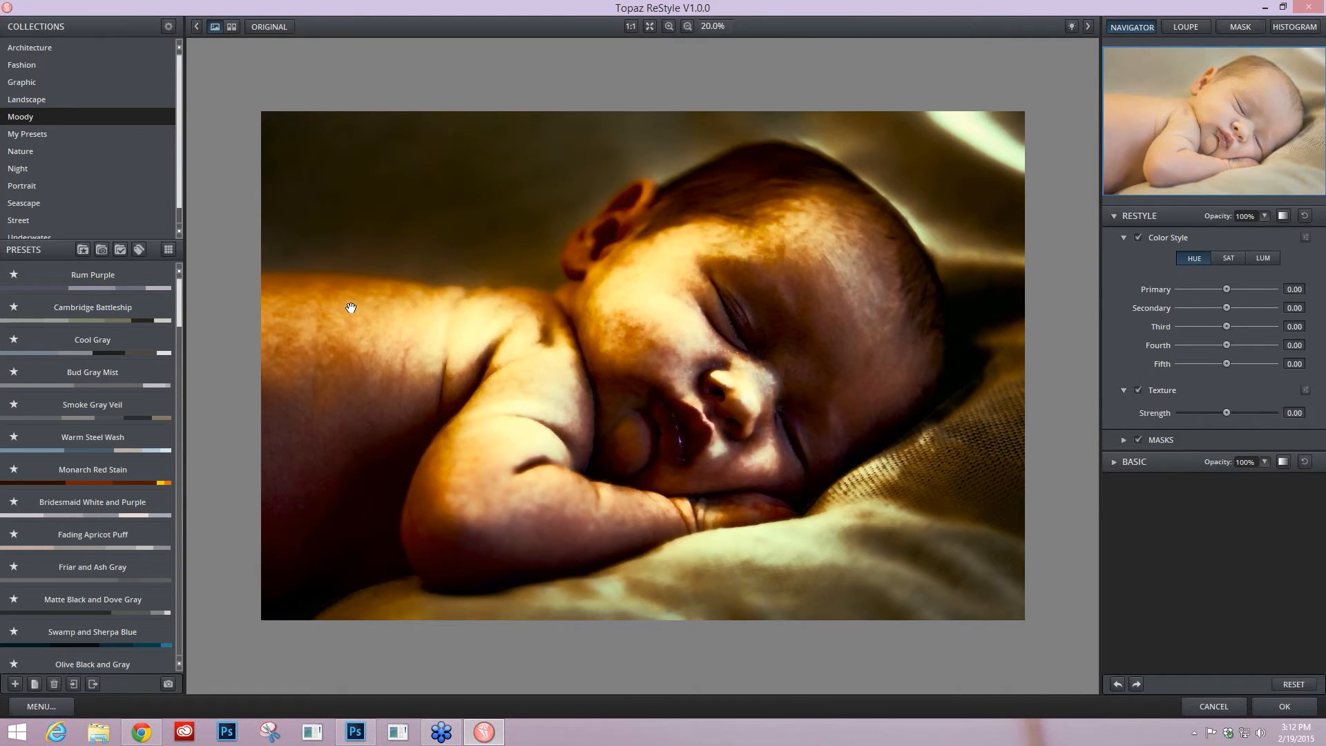
mouse_move(167, 269)
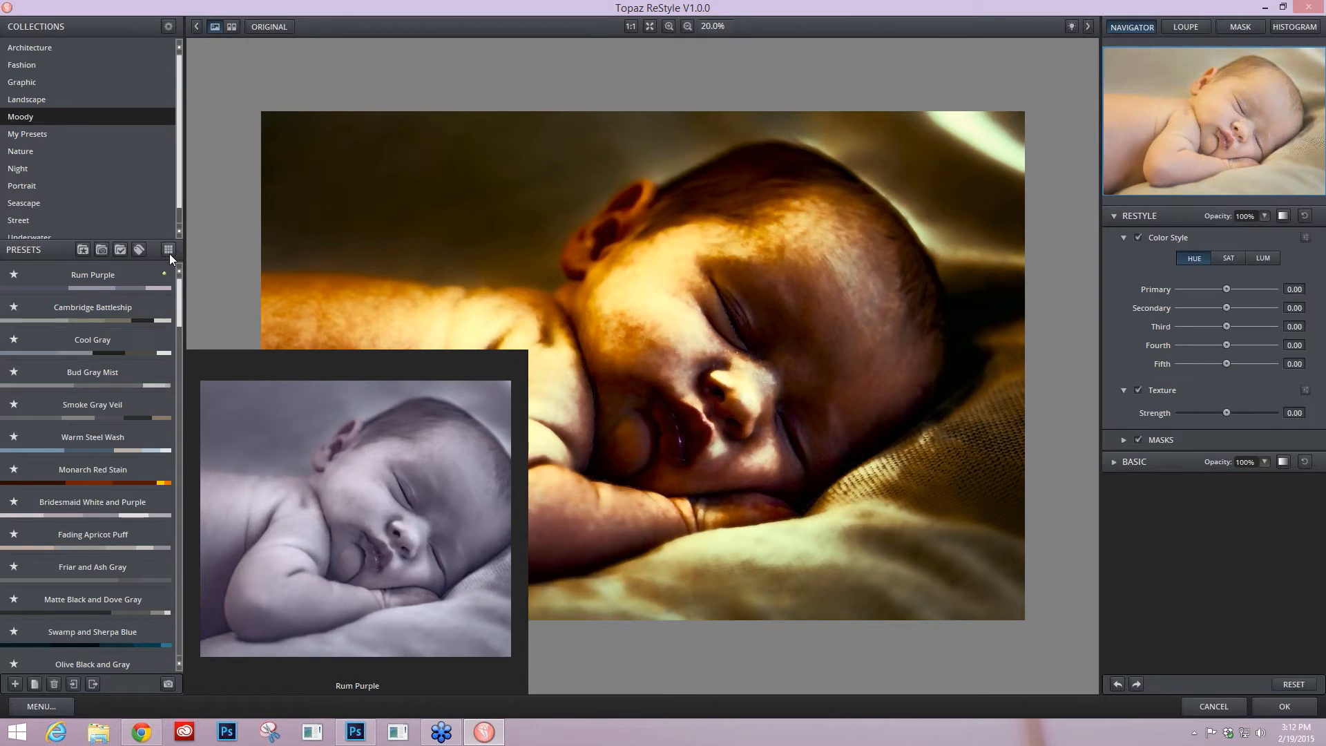
Browse the Moody collection's preset previews in the full-screen grid, with the original portrait displayed for comparison
click(169, 250)
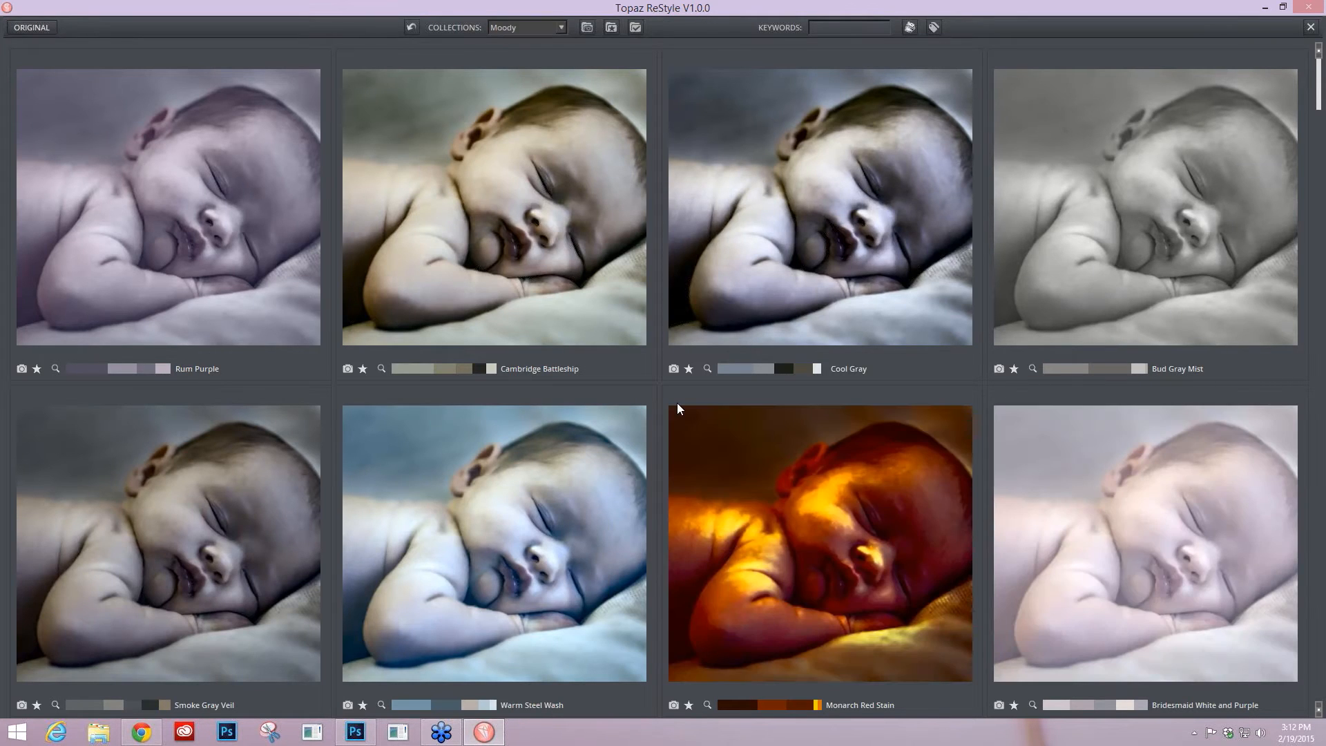
scroll(677, 409, down, 7)
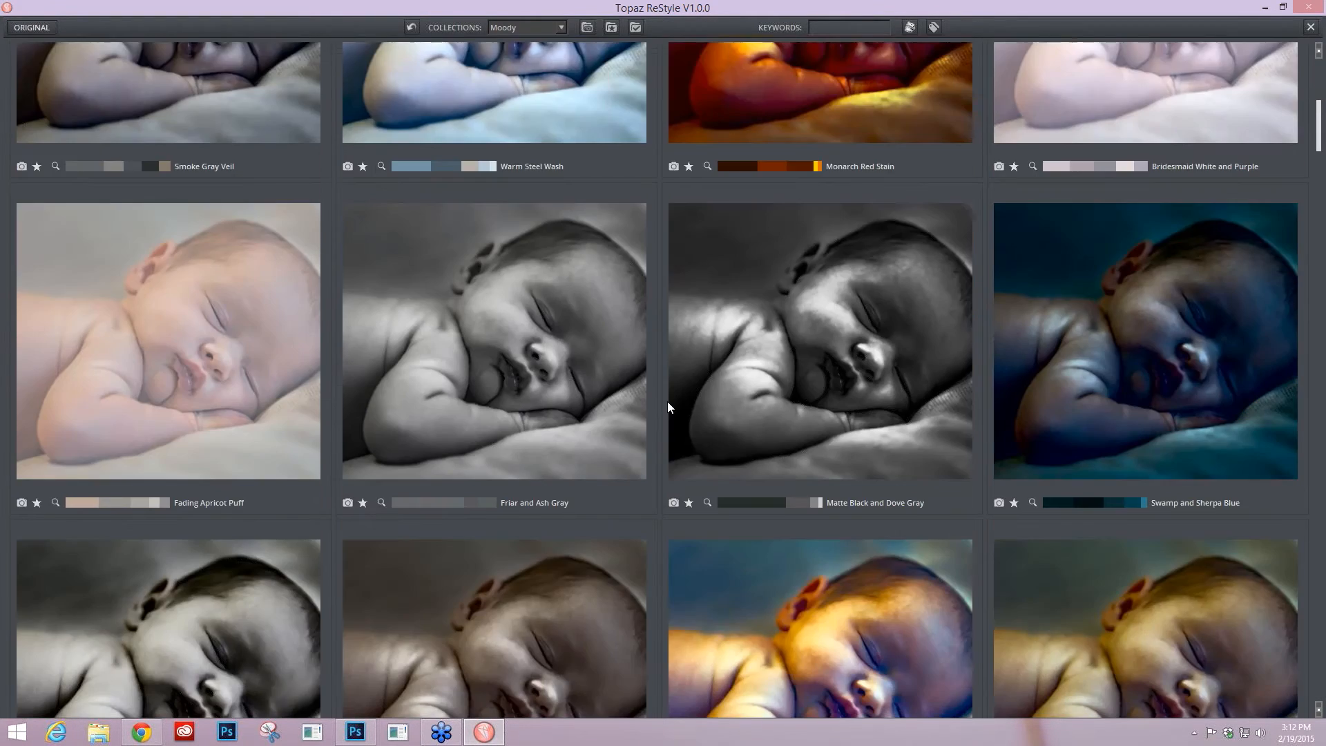
scroll(667, 401, down, 6)
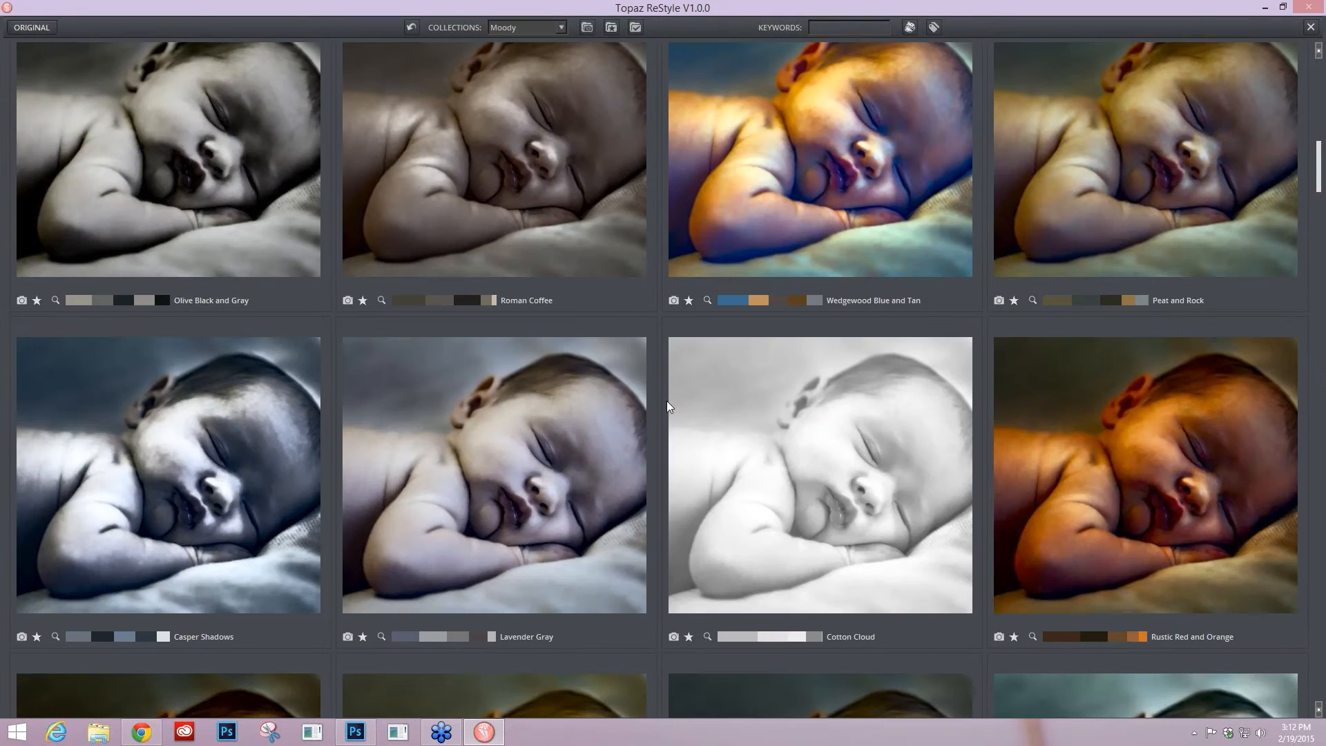
scroll(667, 406, down, 3)
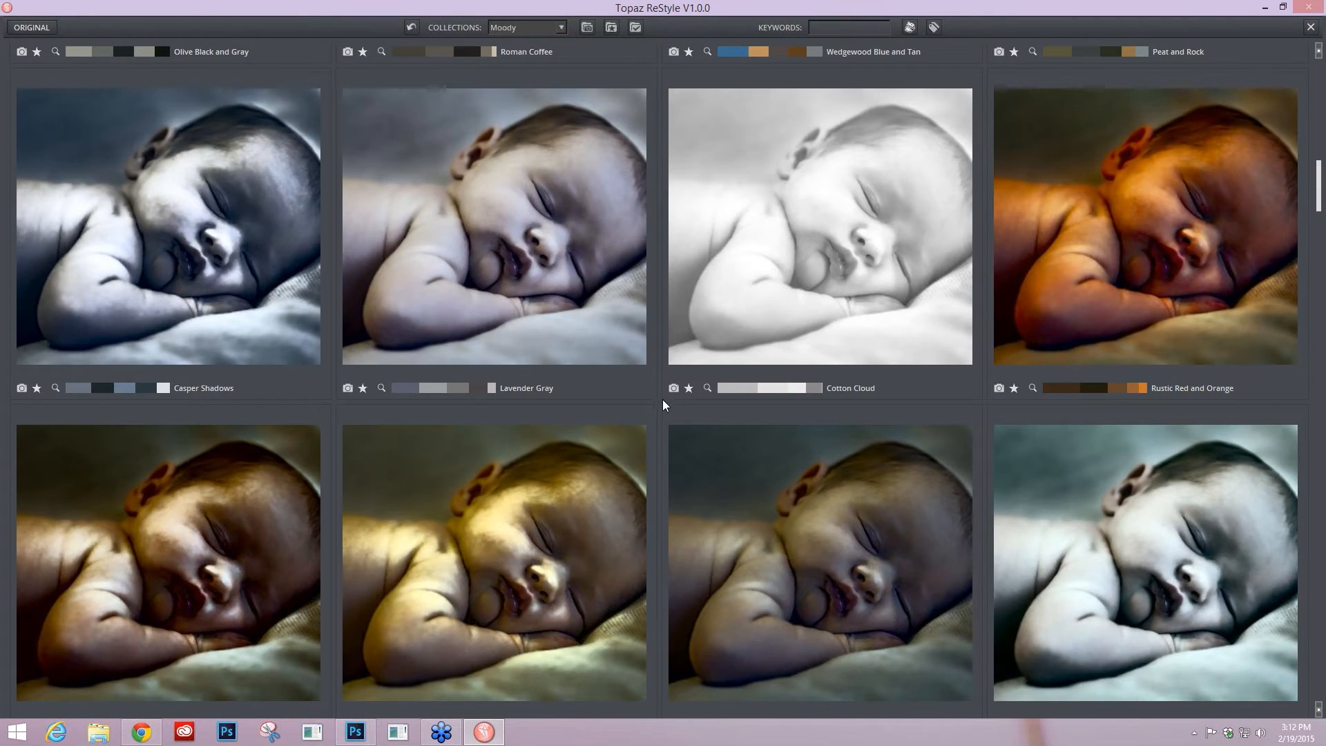
click(32, 28)
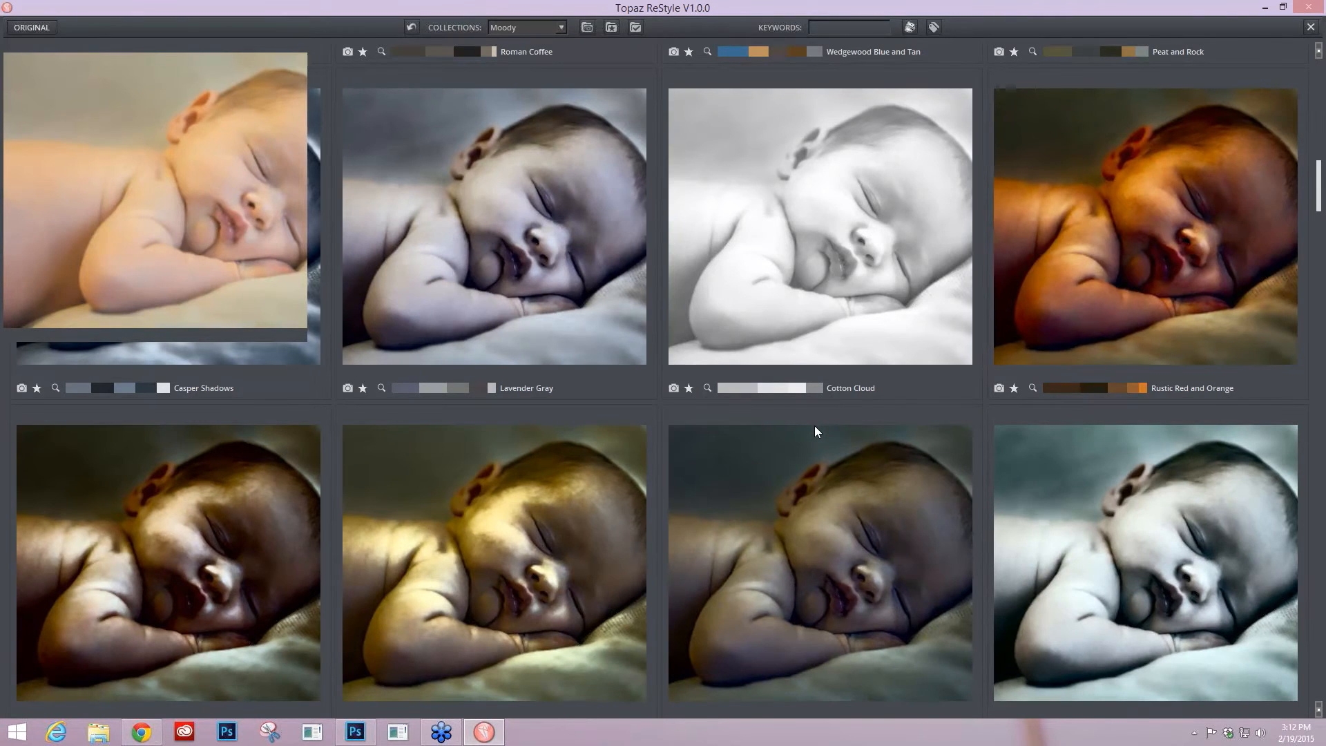
scroll(814, 425, down, 5)
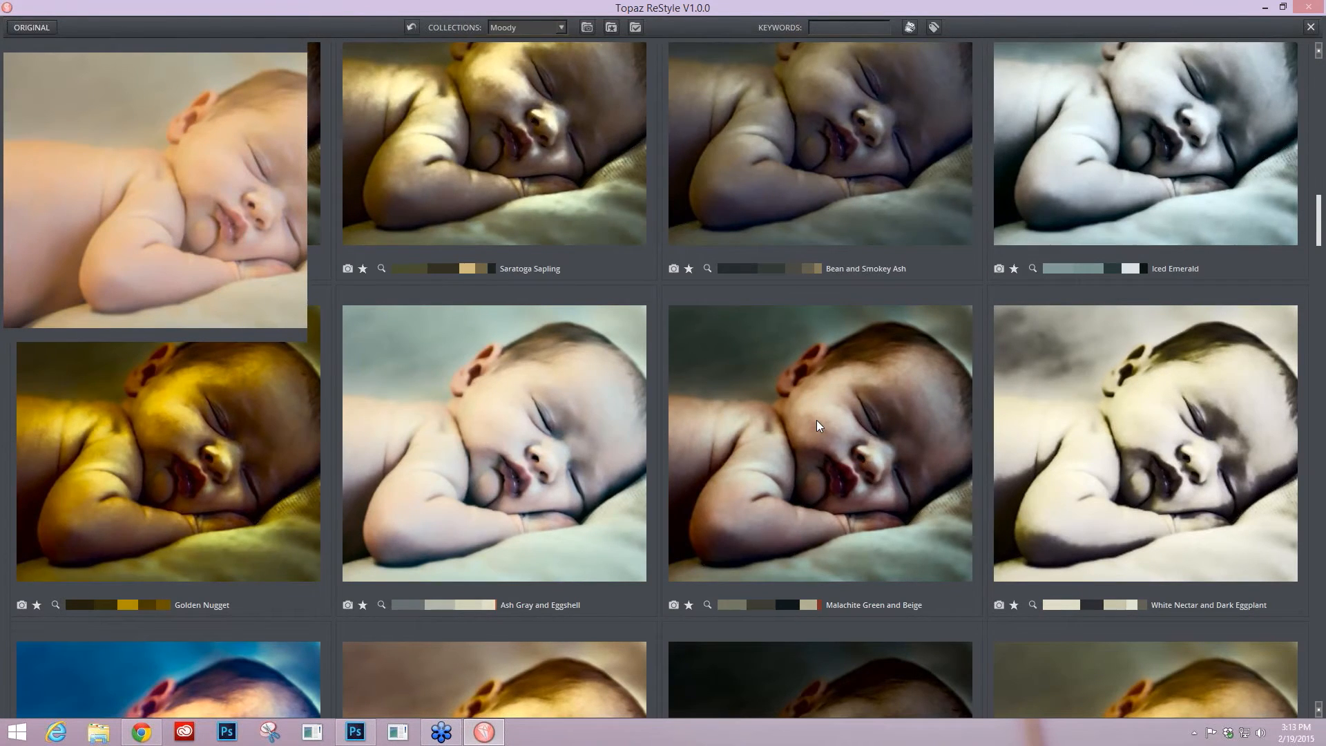
scroll(816, 420, down, 10)
scroll(825, 360, up, 5)
scroll(829, 242, up, 5)
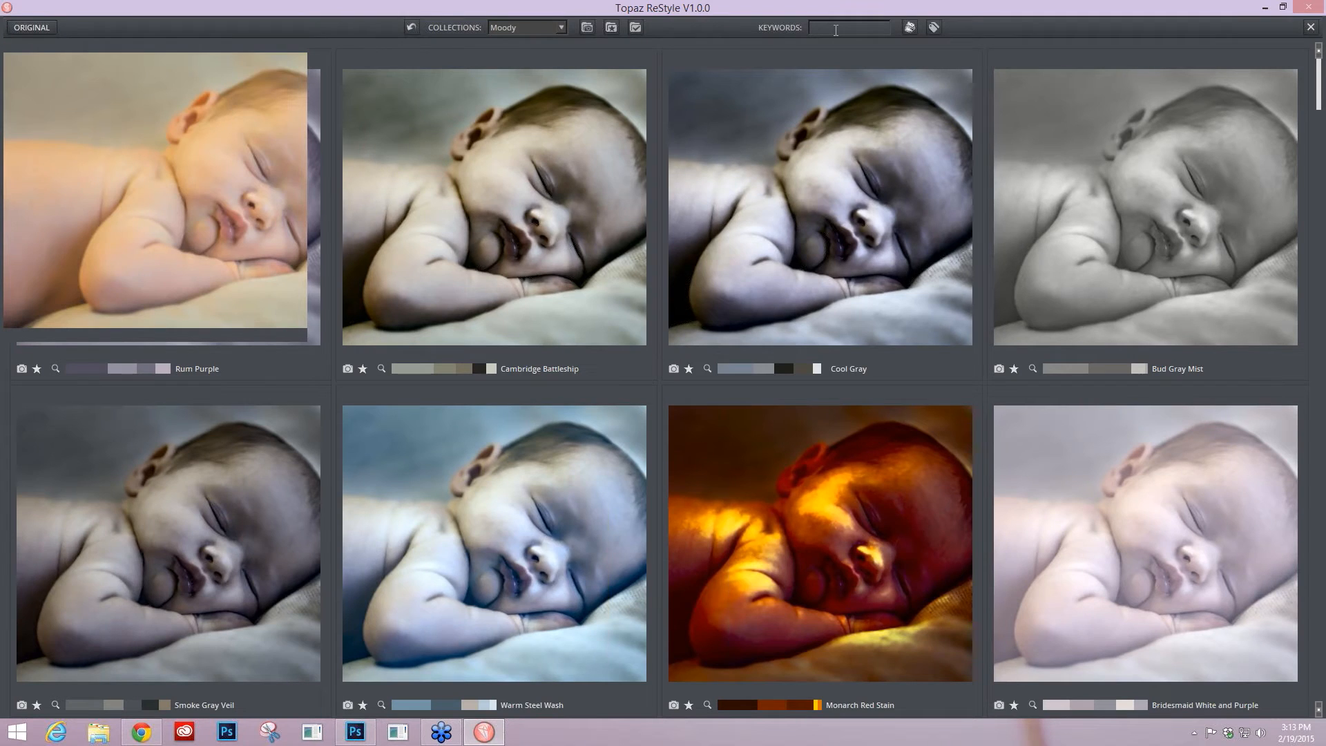
Filter the presets by the keyword "eggsh" and apply the Ash Gray and Eggshell preset to the baby portrait
text(eg)
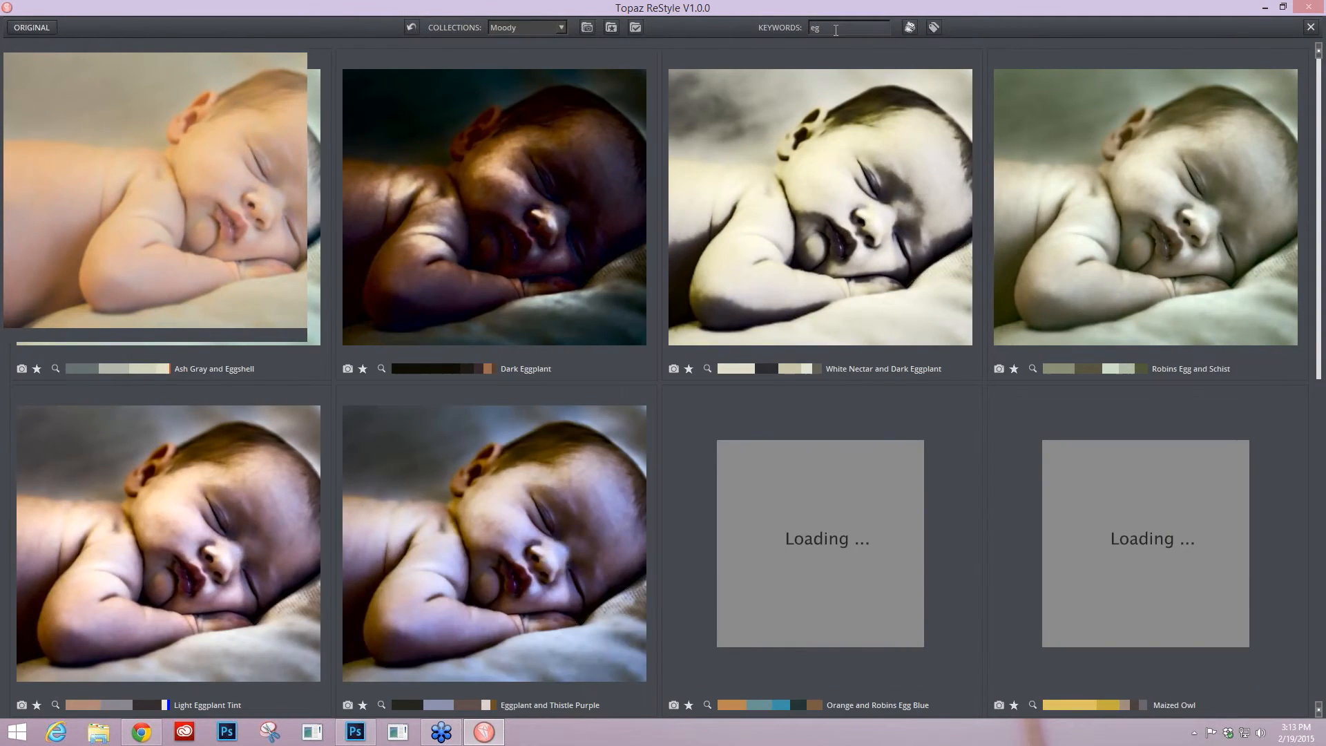
text(g)
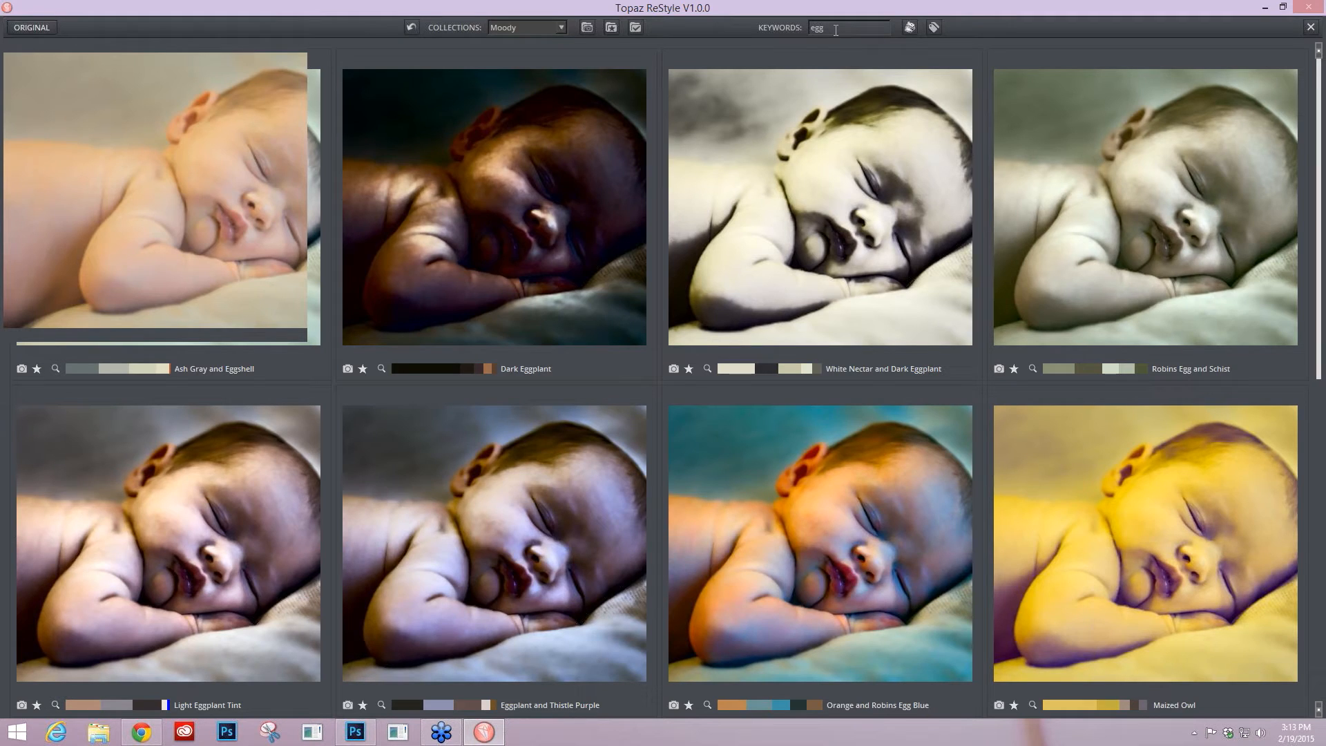
text(sh)
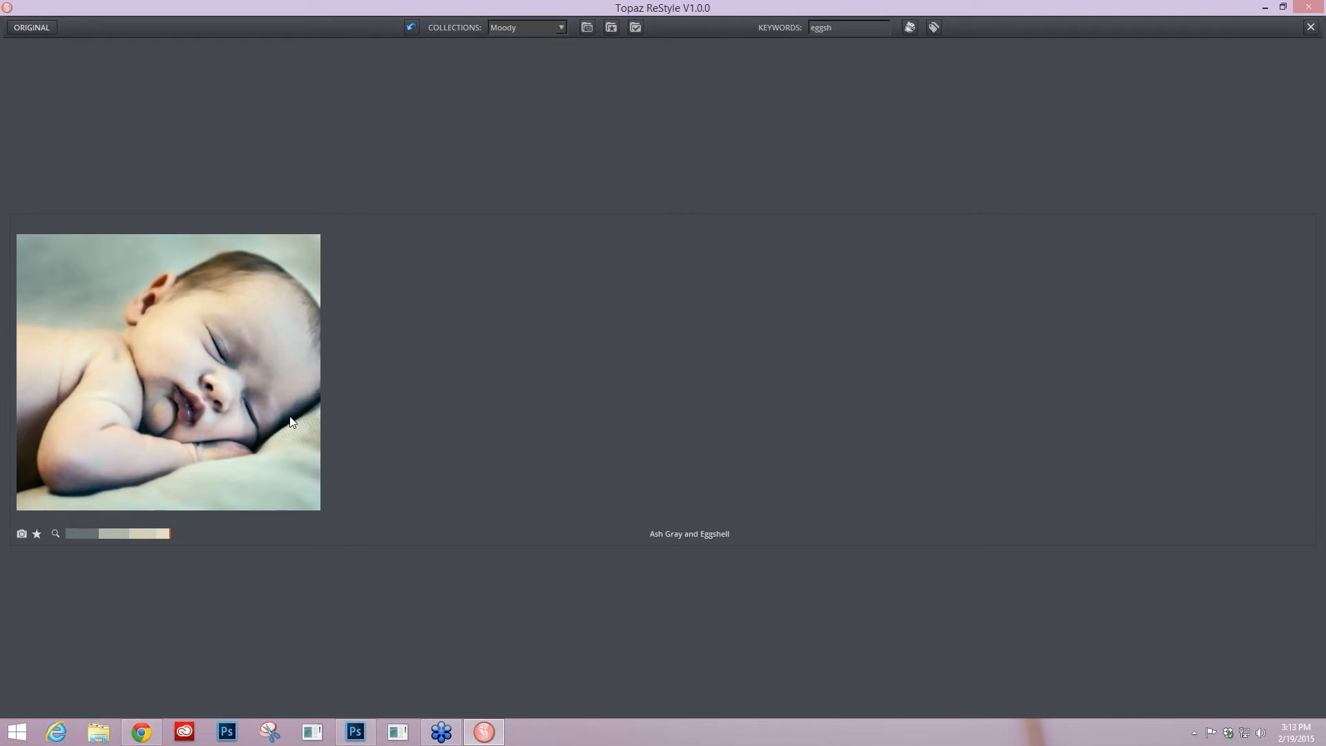
click(245, 425)
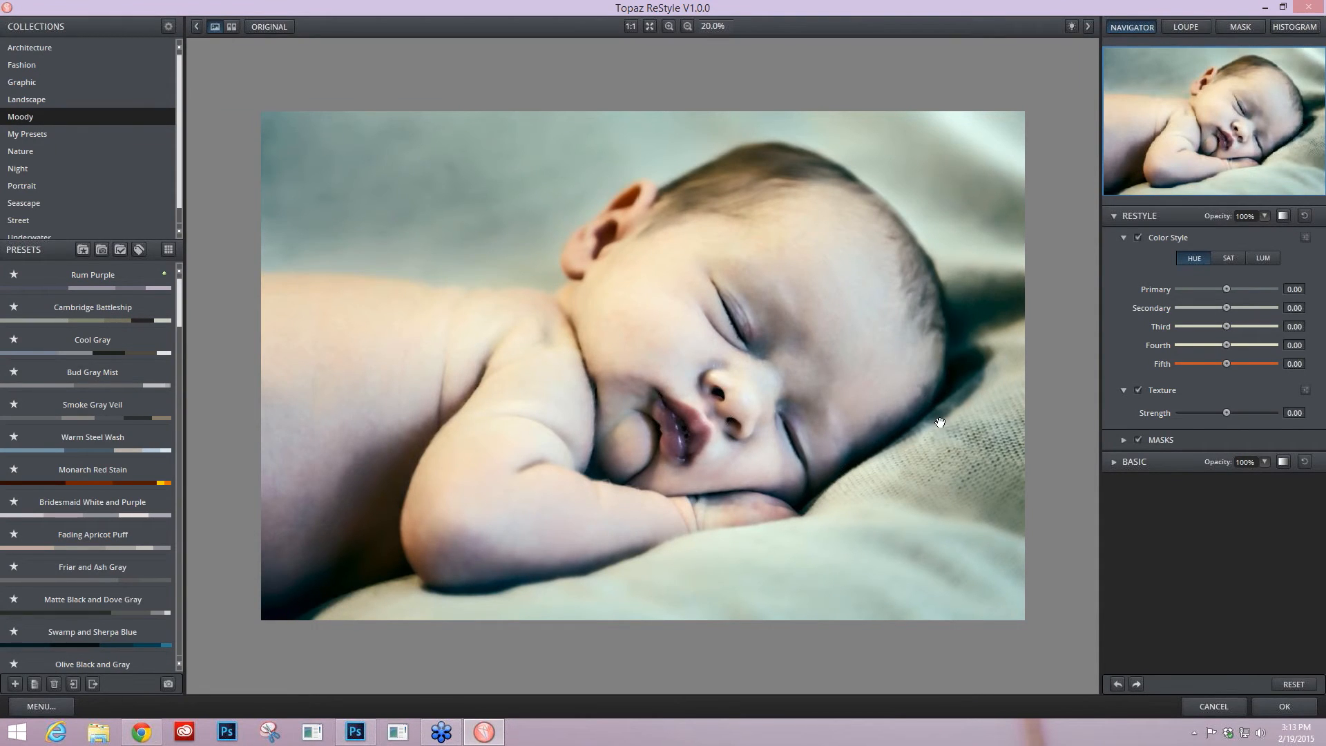
Try the ReStyle effect at 53% opacity and bring it back up to 97%
click(1262, 218)
drag(1279, 219, 1260, 221)
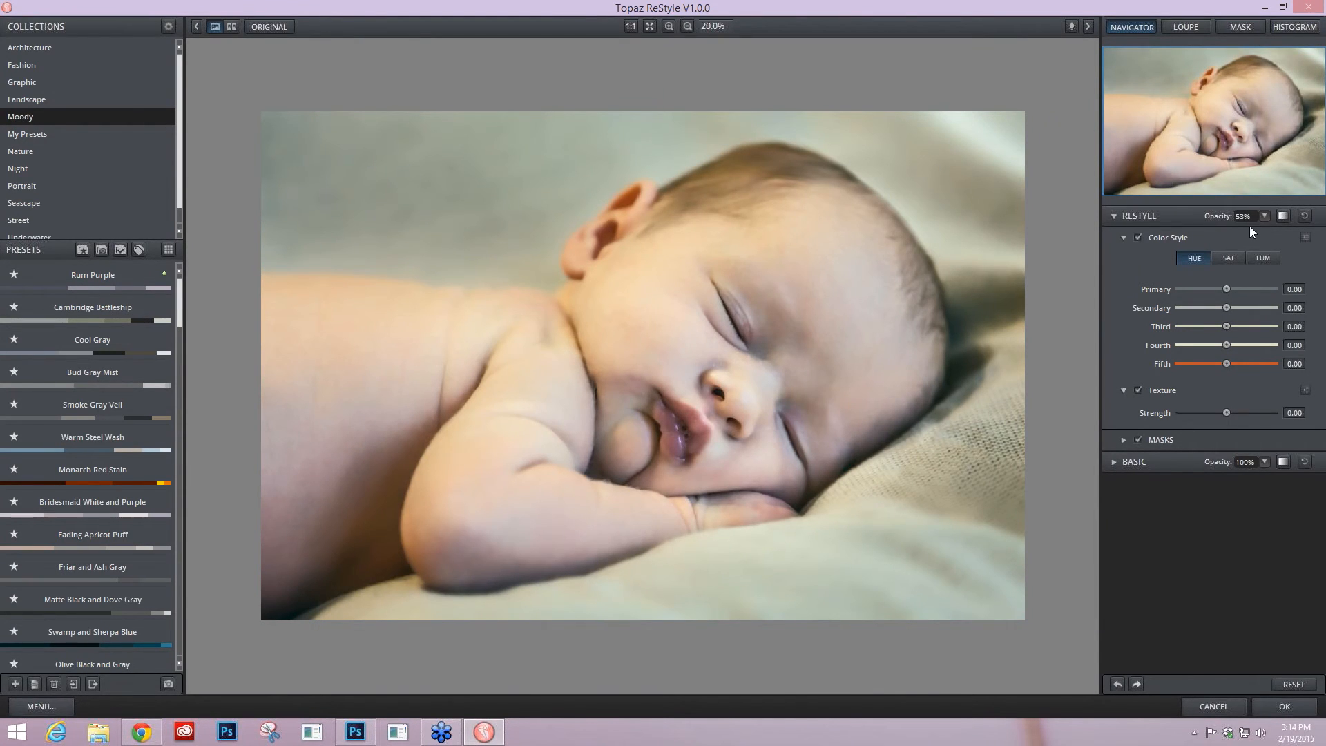
click(1265, 214)
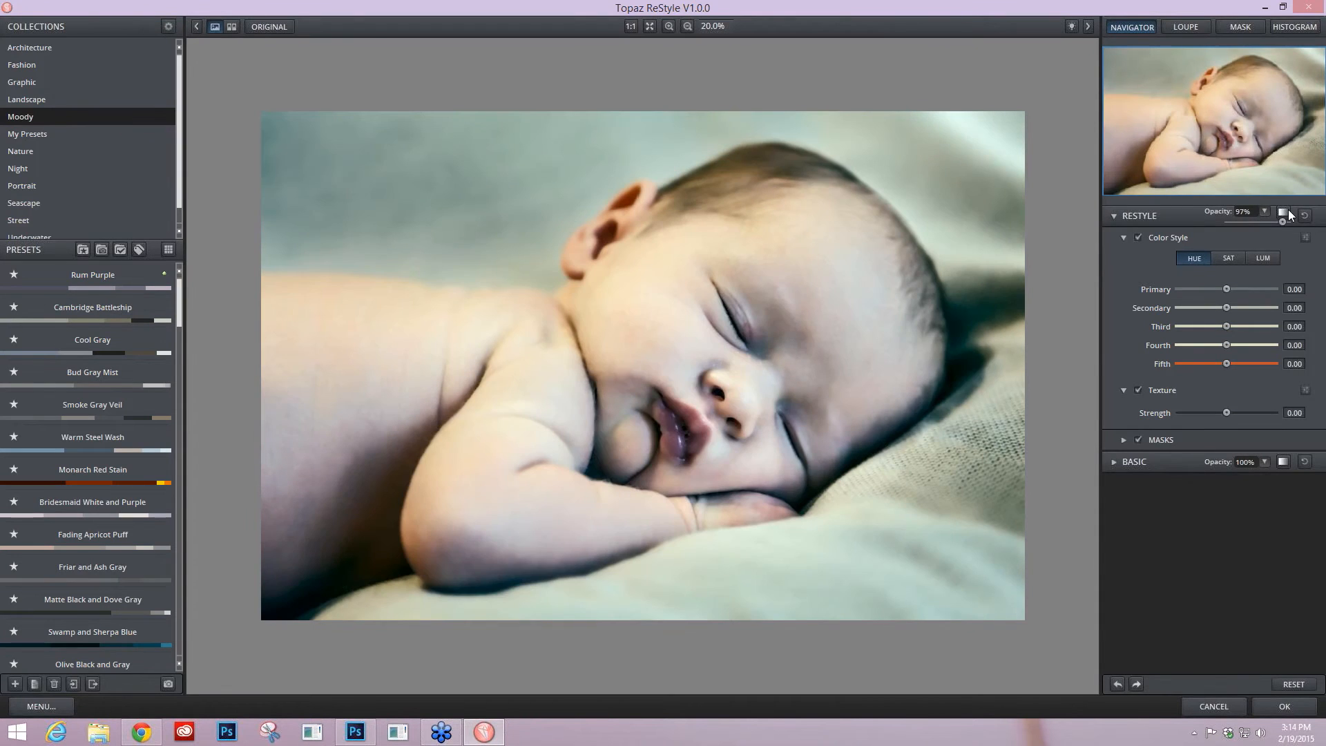
Try the Soft Light blend mode at 100% ReStyle opacity and compare the result with the original portrait
click(1264, 213)
click(1302, 286)
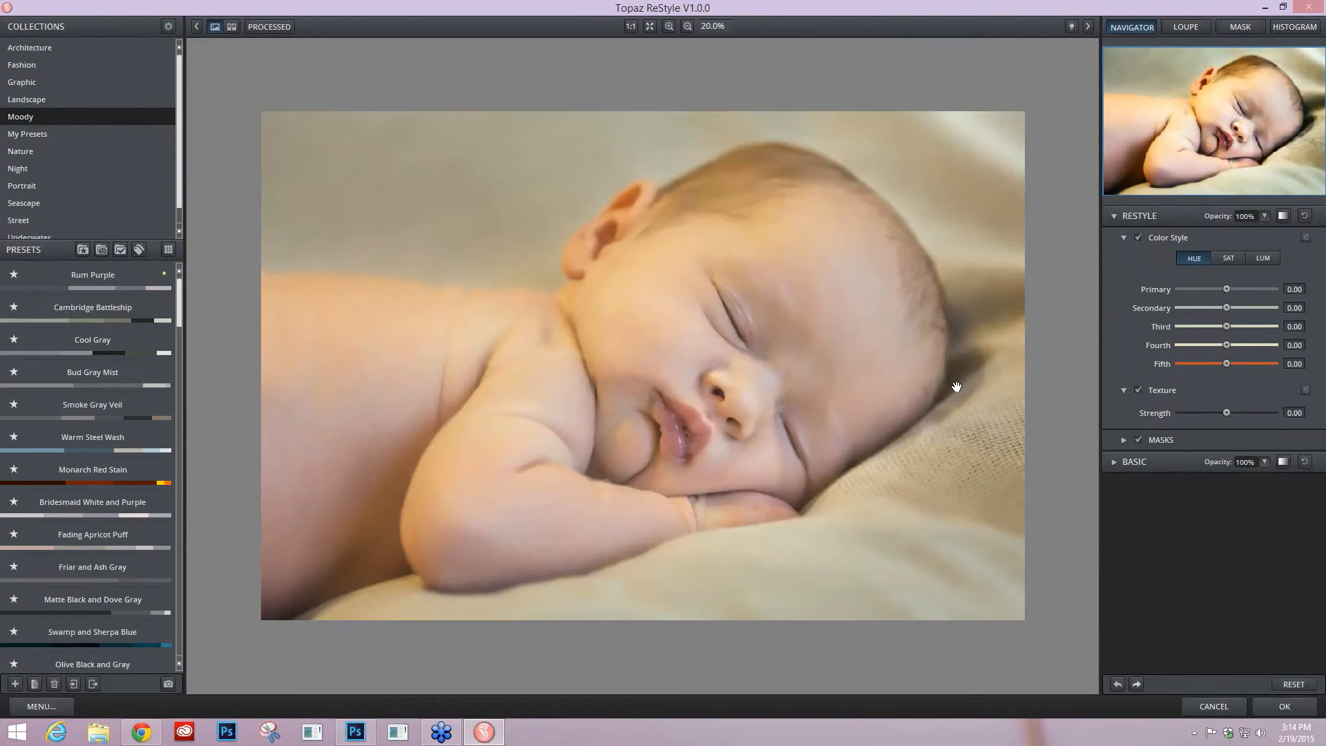
click(956, 386)
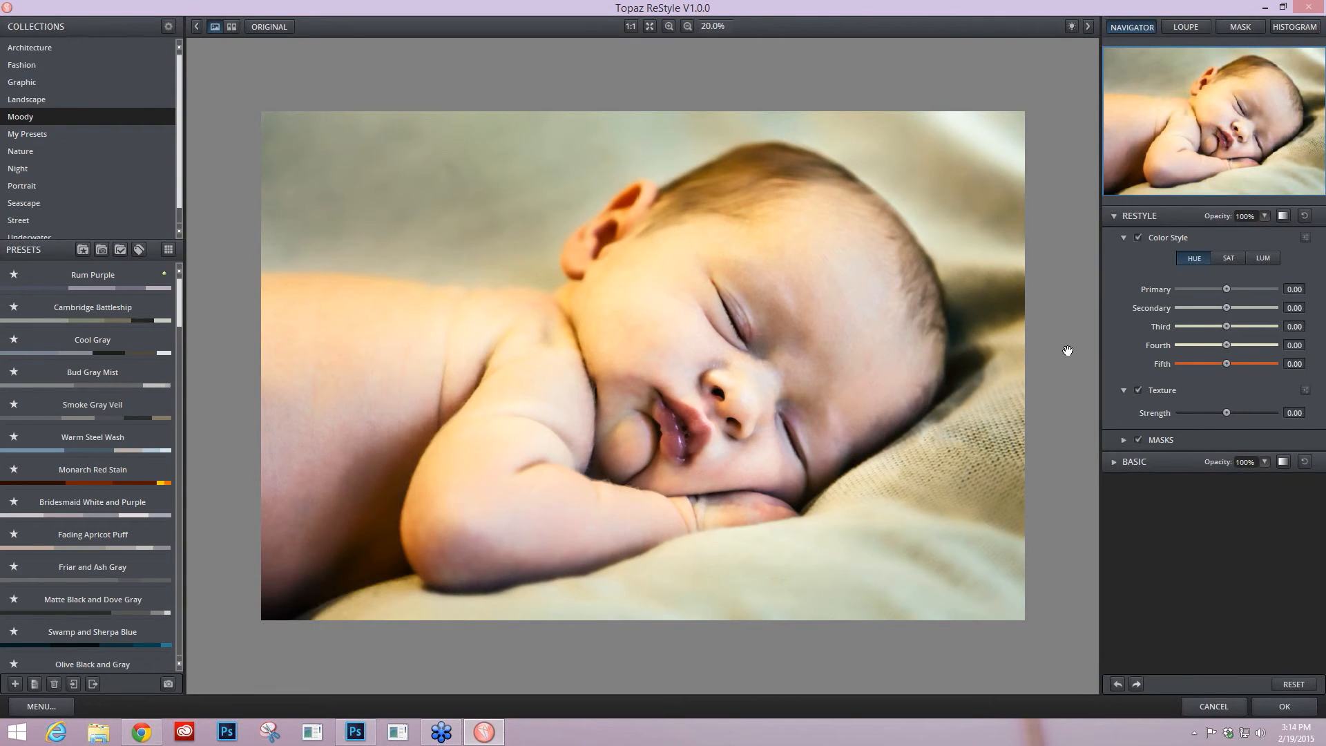
click(992, 433)
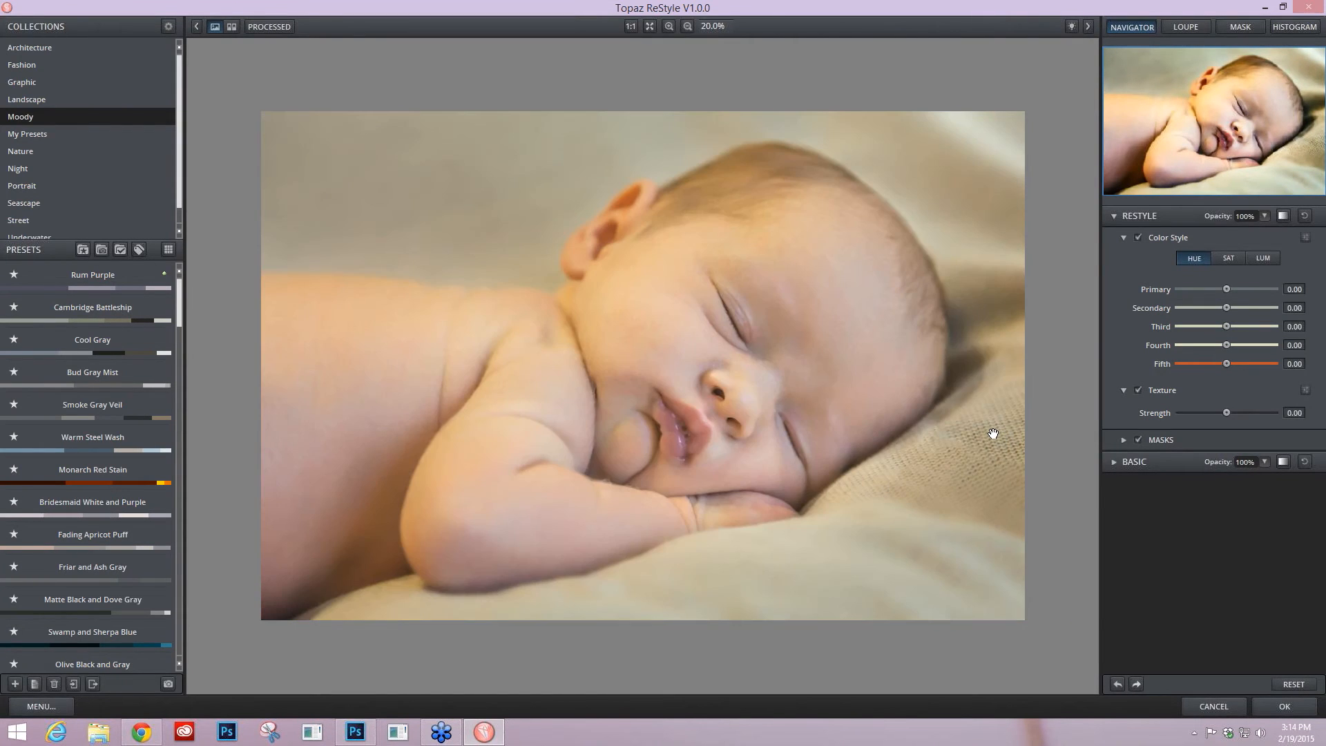
drag(992, 433, 1020, 426)
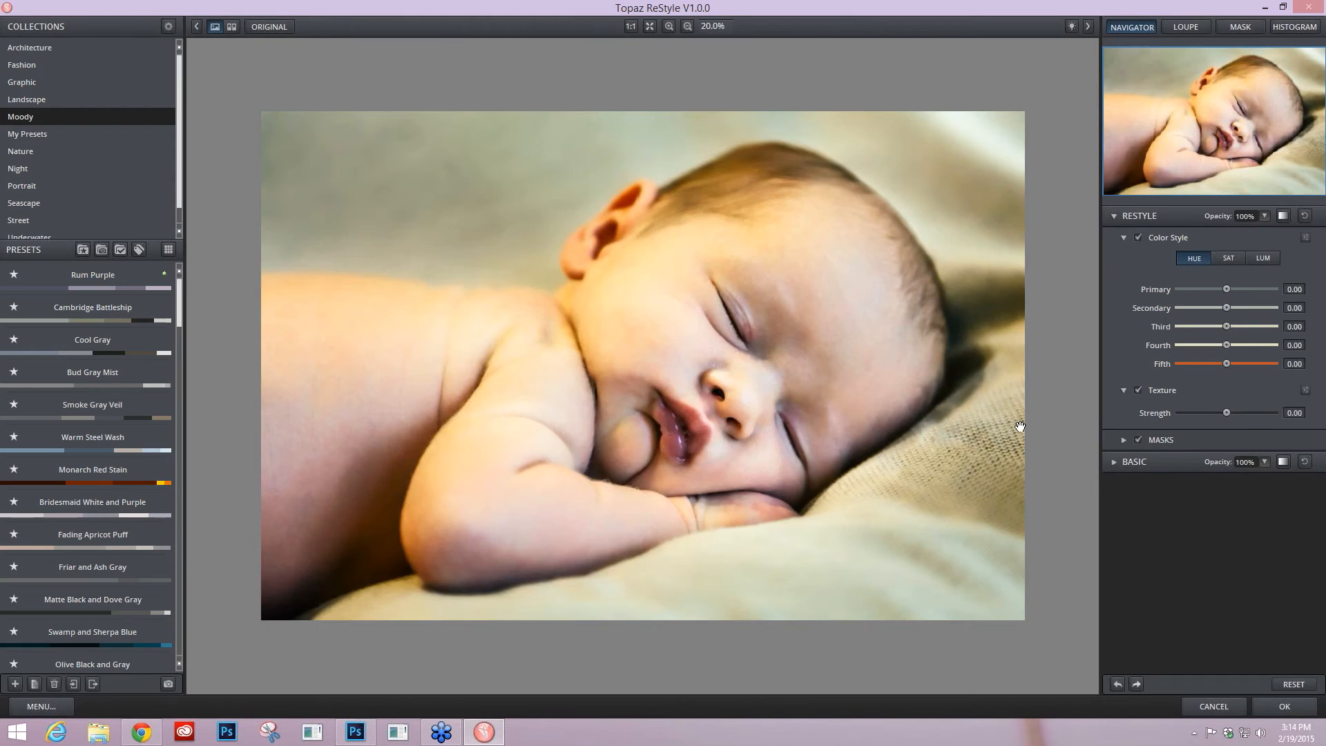
Set the ReStyle blend mode back to Normal and lower its opacity to 53%
click(1282, 215)
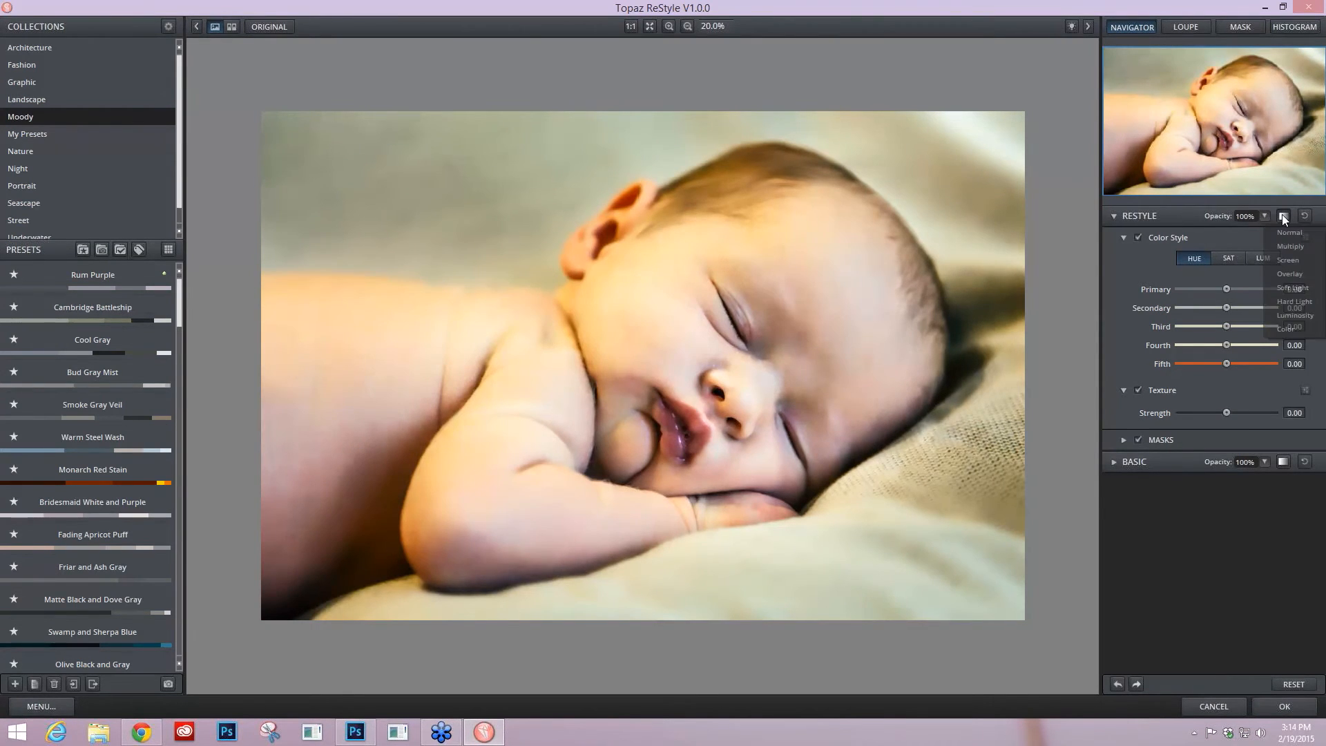
click(1283, 232)
click(1265, 214)
drag(1282, 221, 1258, 222)
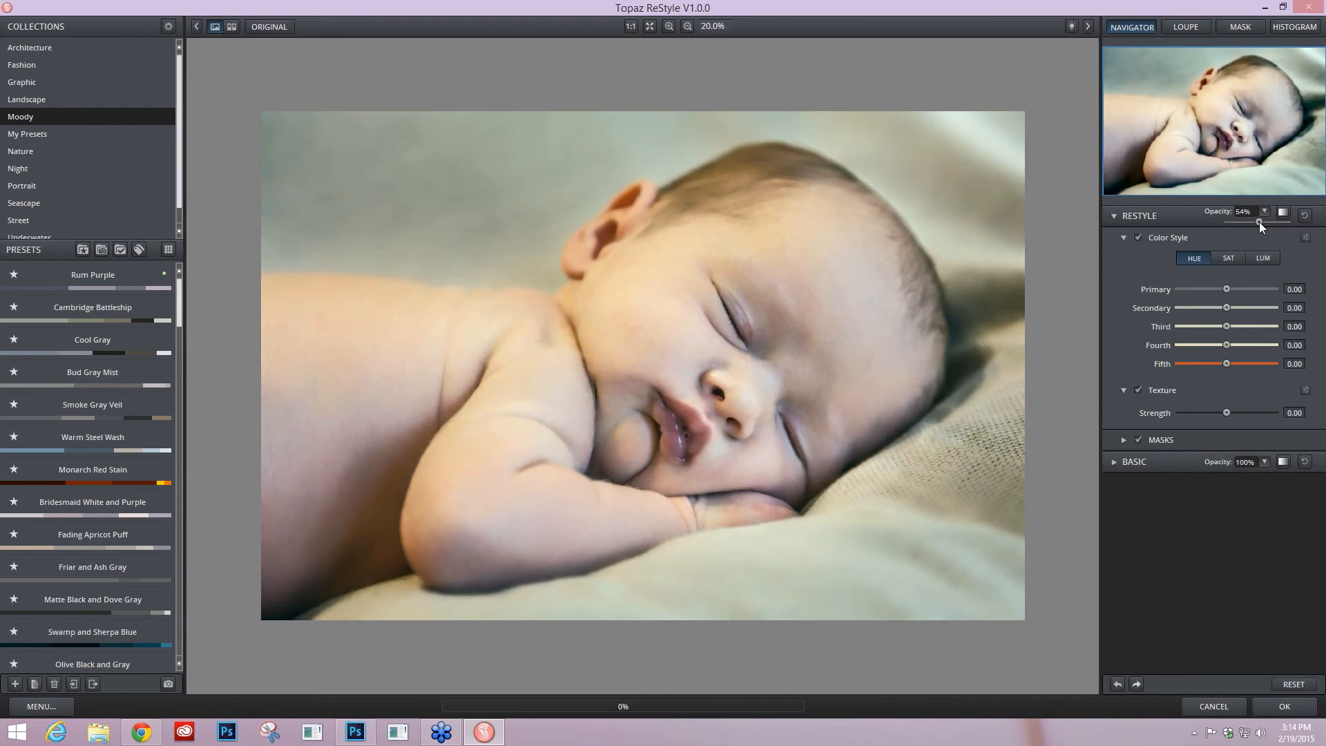
click(1138, 427)
key(space)
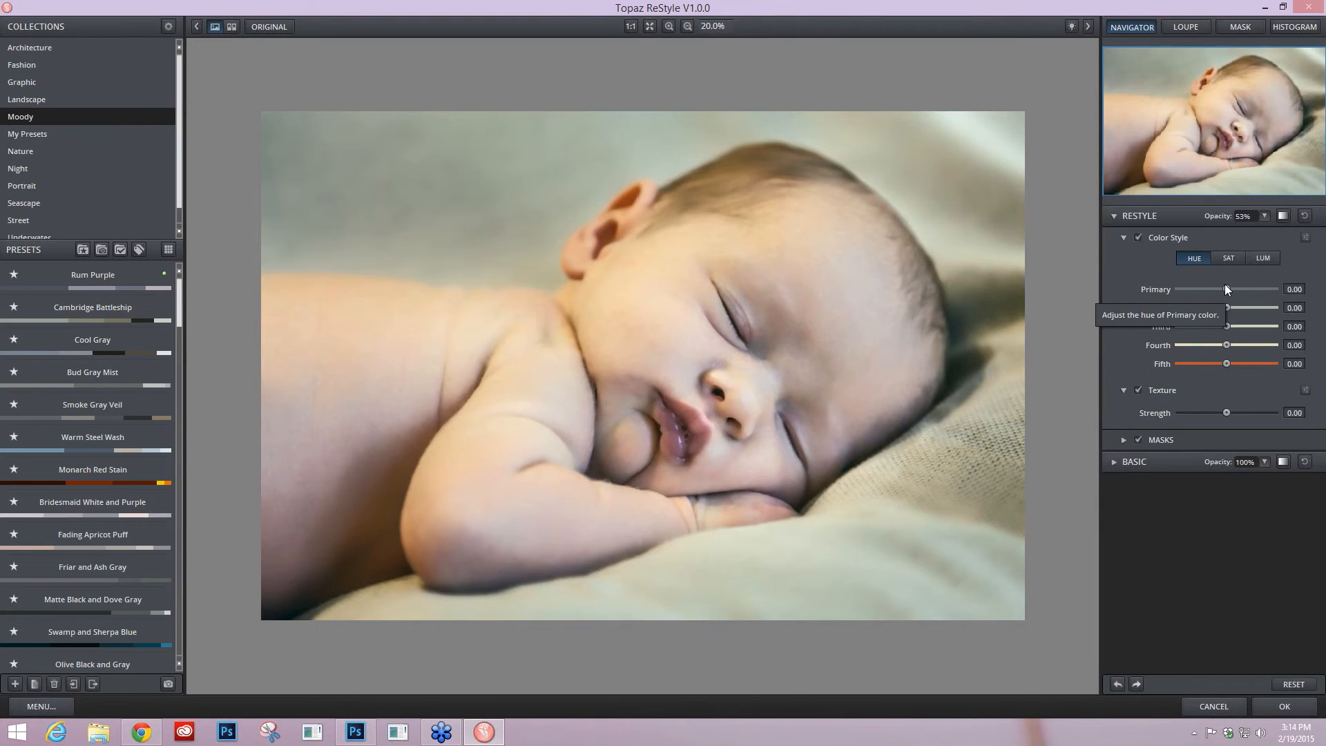
Set the luminance of the Primary color to 0.19 in the Color Style settings
click(1261, 261)
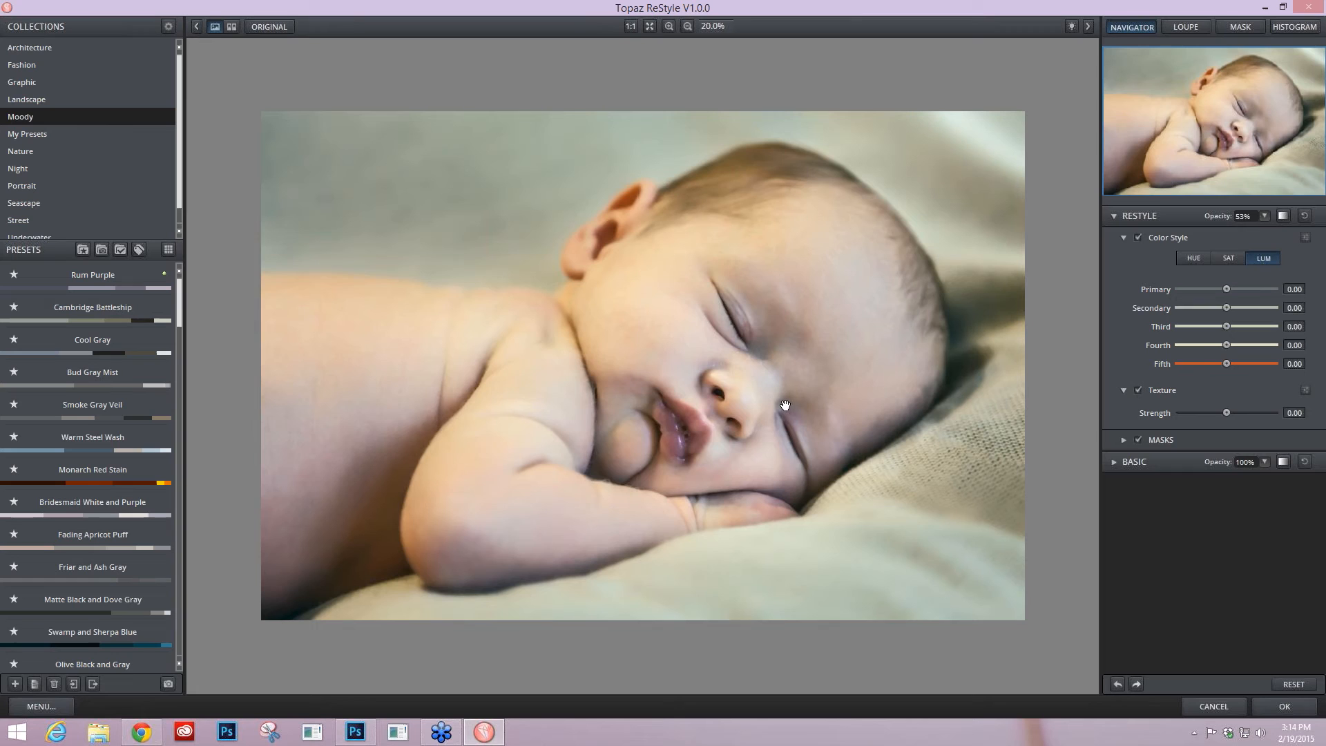
drag(1226, 289, 1222, 288)
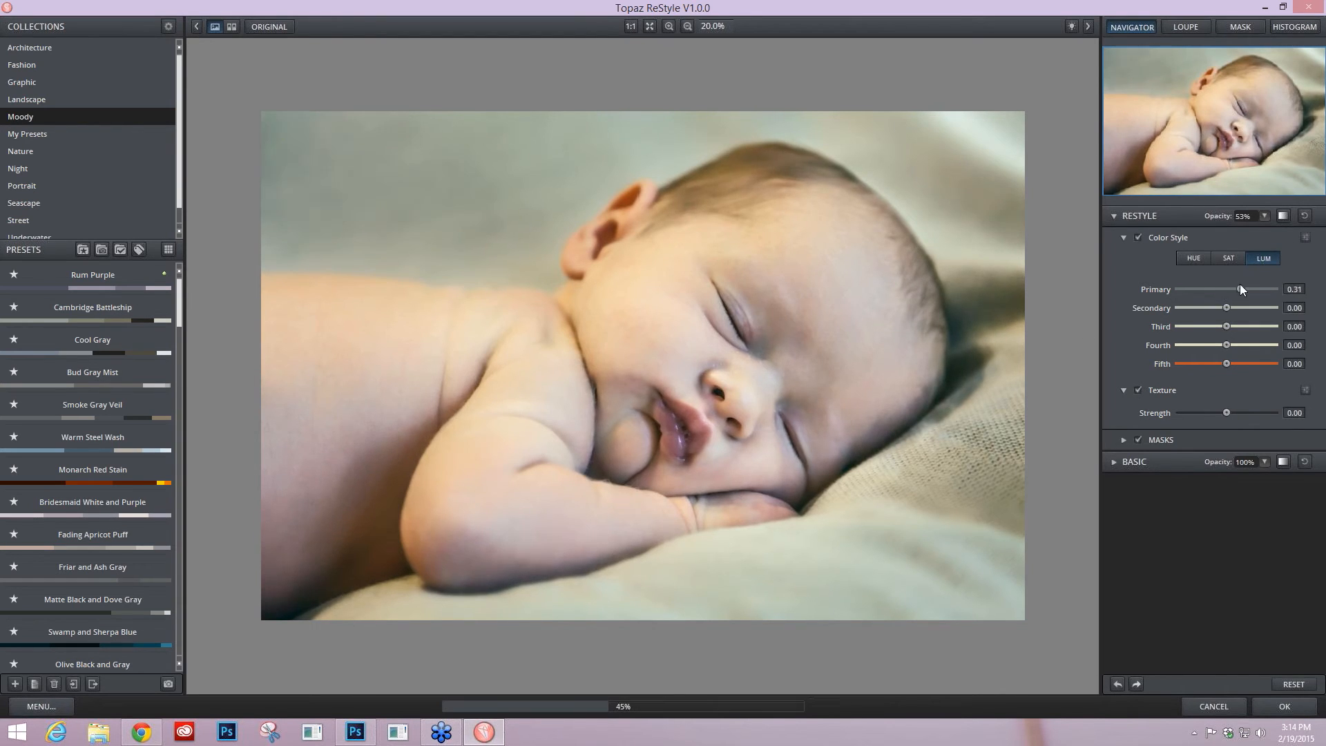
drag(1250, 287, 1235, 285)
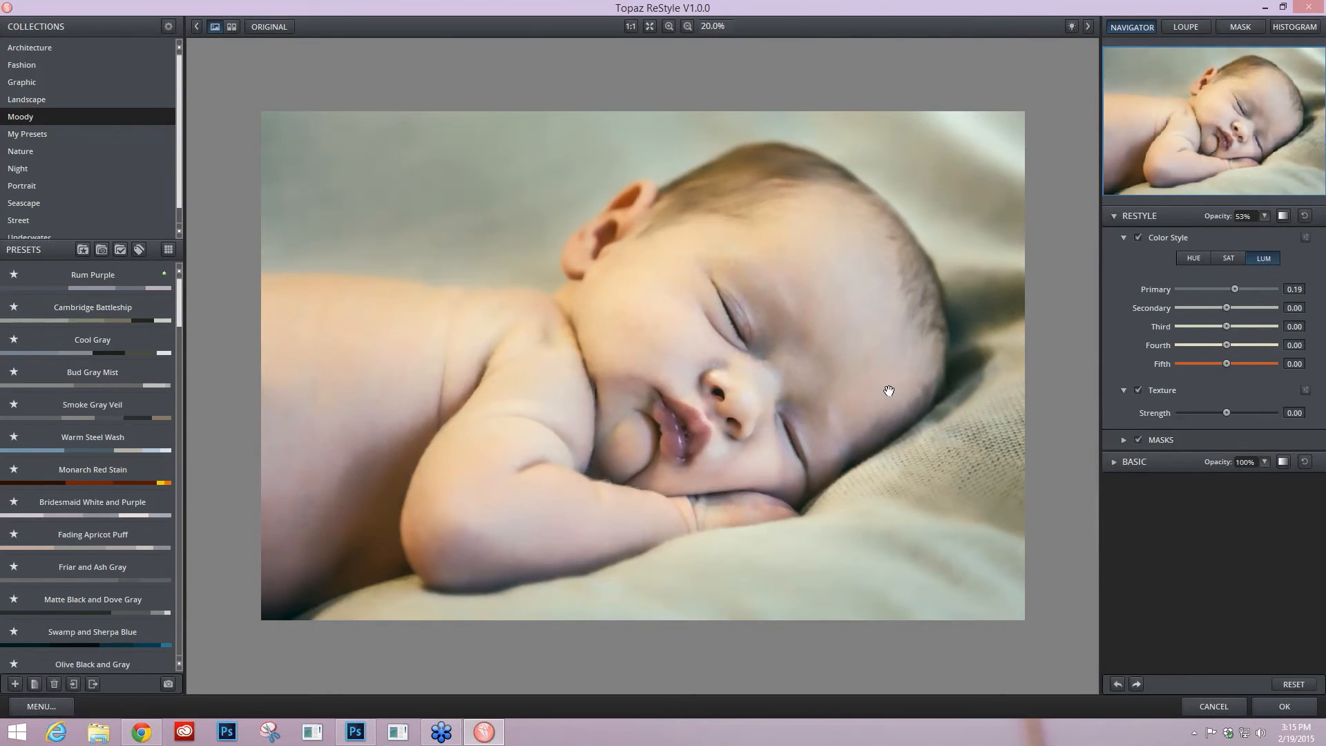
click(764, 281)
Expand the ReStyle mask settings, collapse Color Style, and compare the restyled portrait with the original
click(1123, 440)
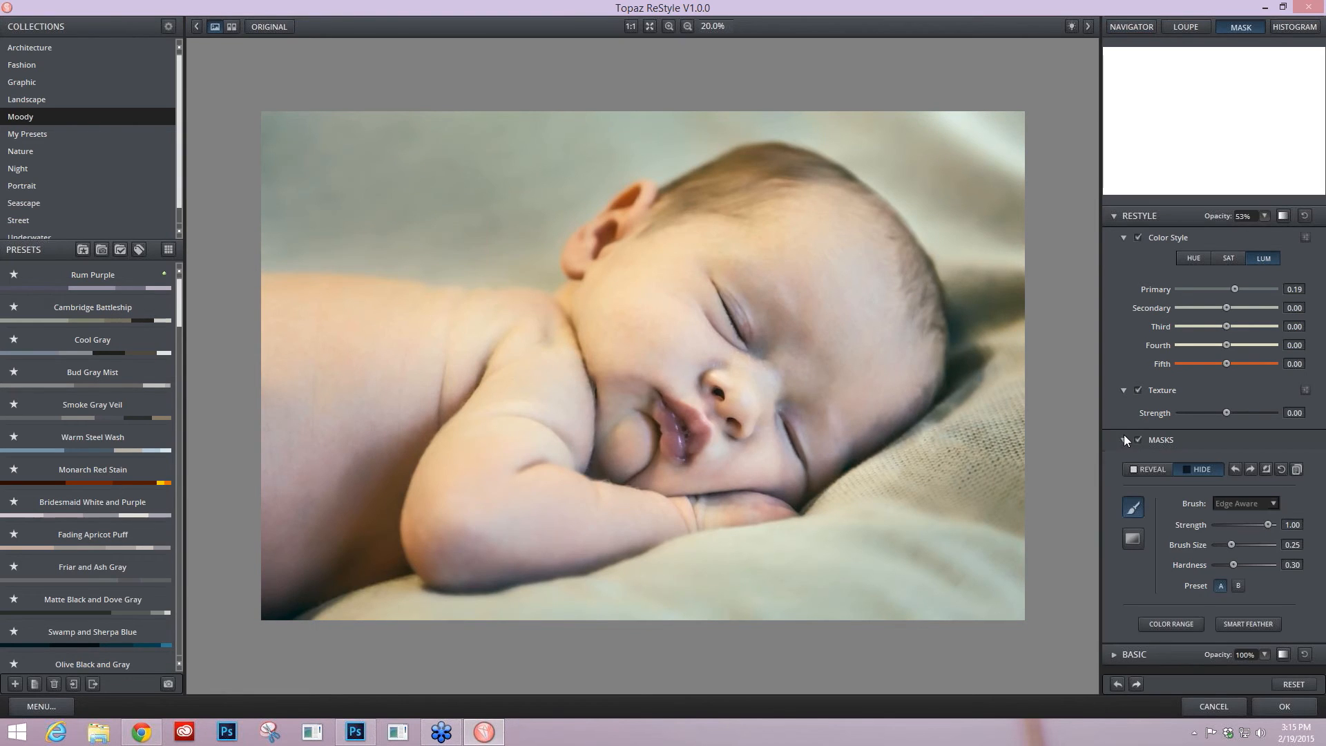
click(1123, 237)
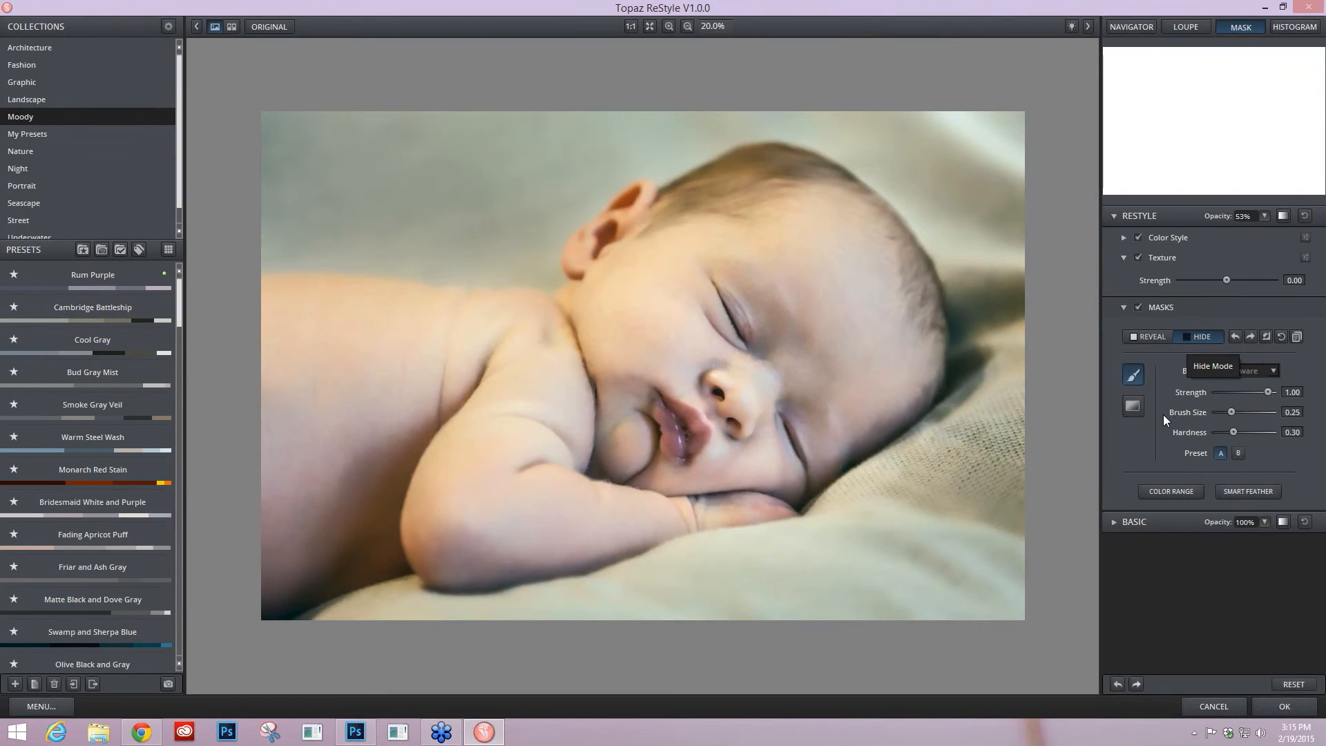
click(1170, 490)
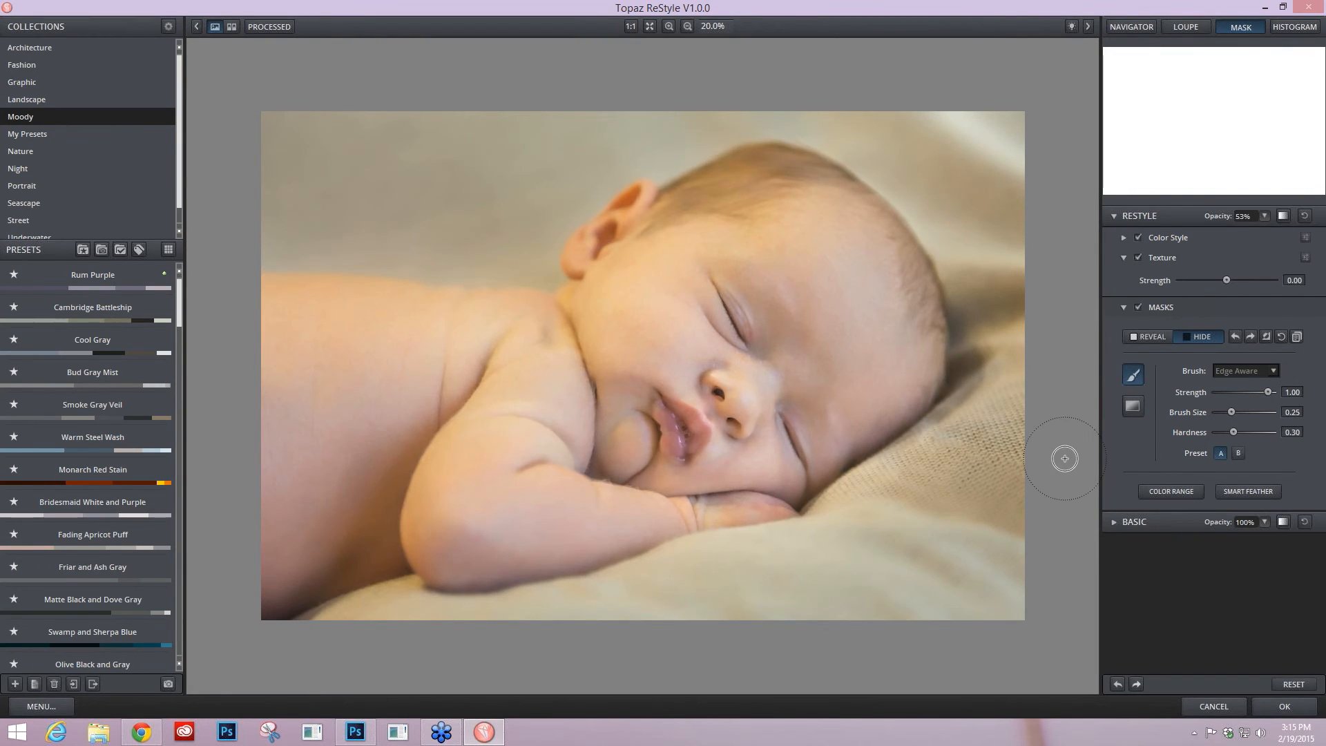
key(space)
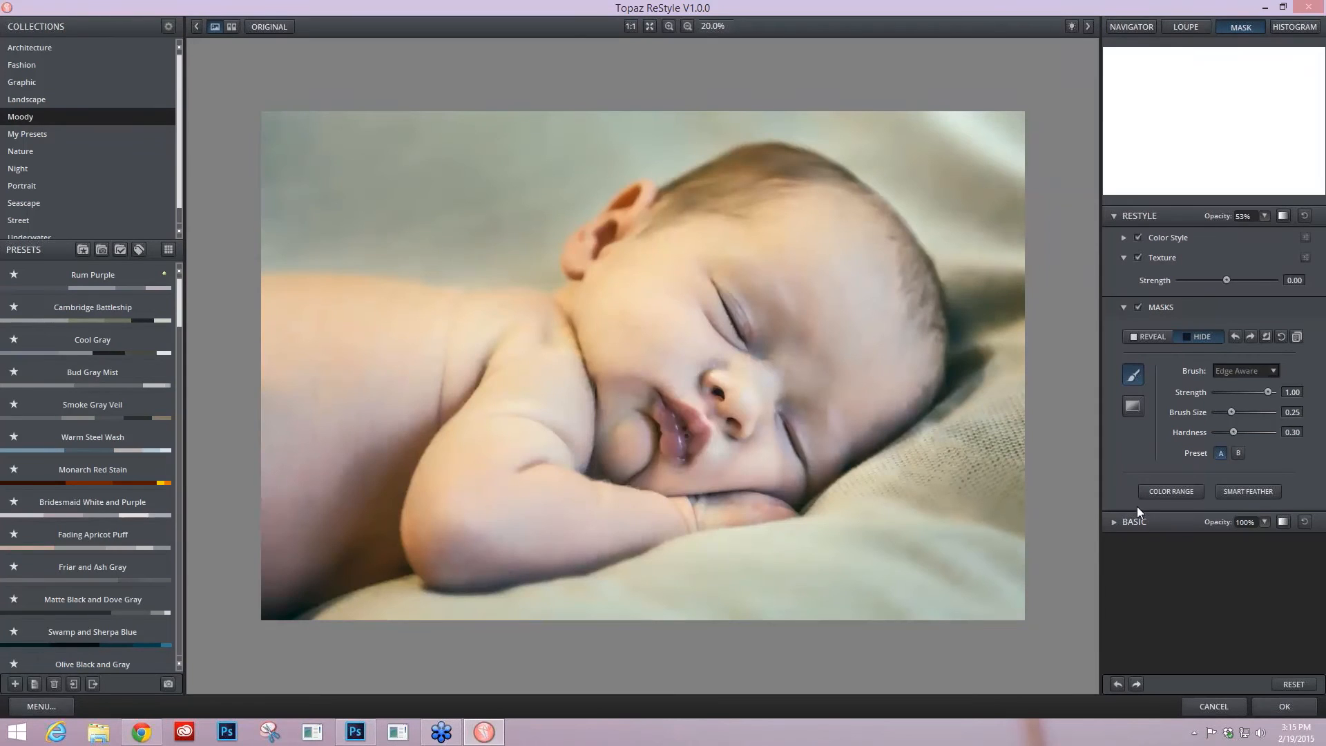
Try a Color Range mask sampled from the baby's skin with sensitivity 1.00 and size 0.12, and discard it
click(1173, 490)
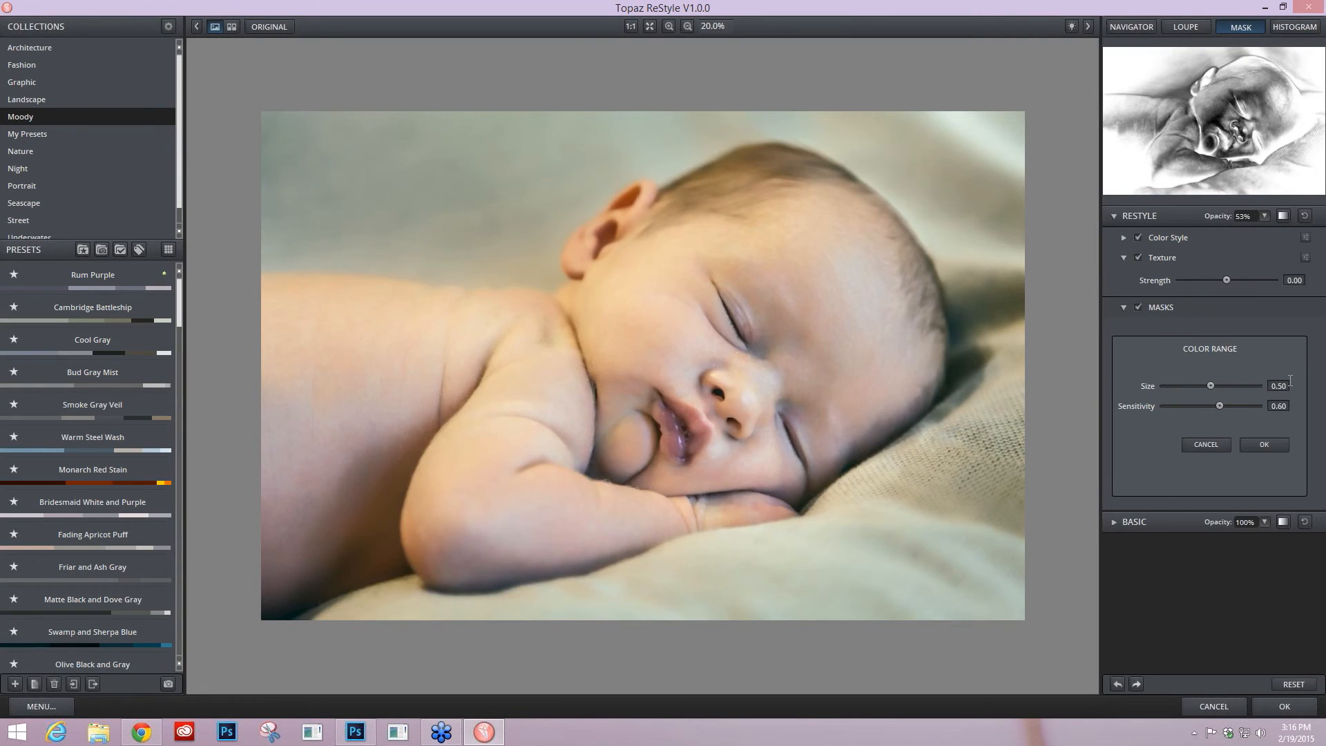
click(642, 365)
click(837, 334)
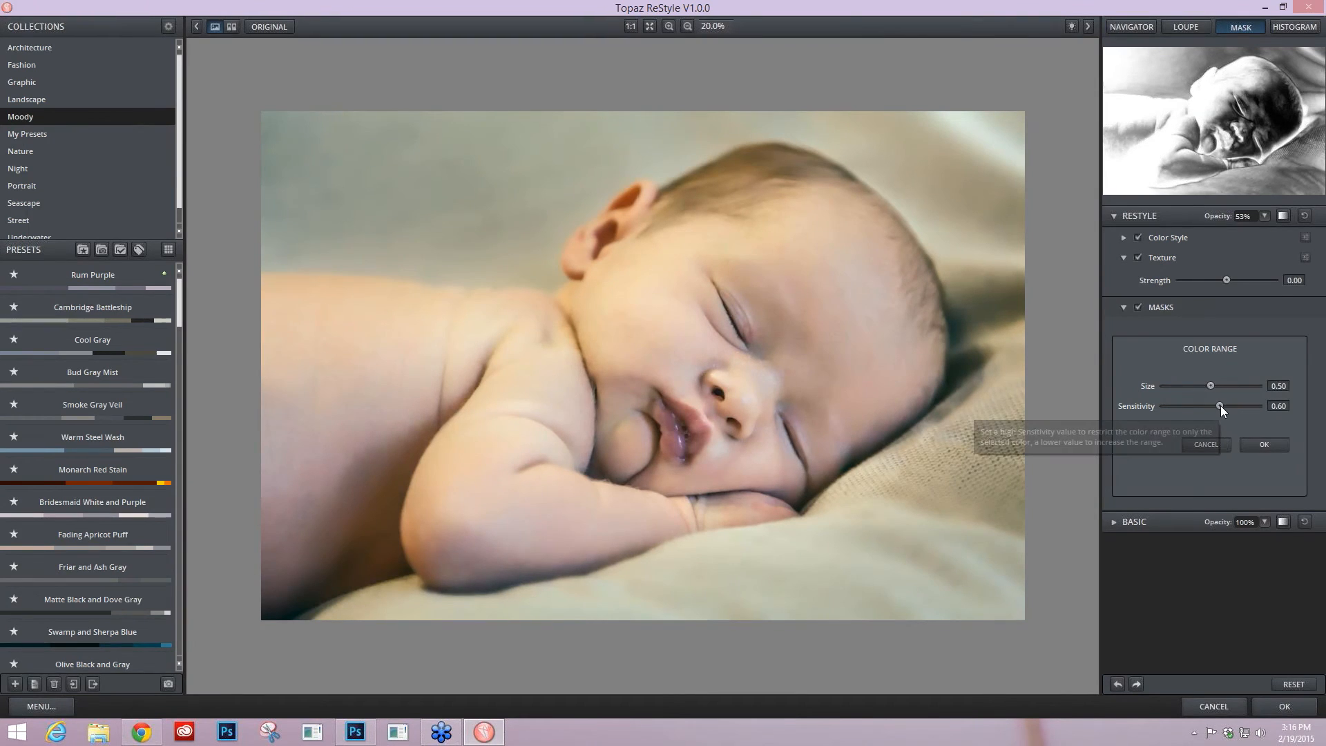
drag(1221, 406, 1254, 406)
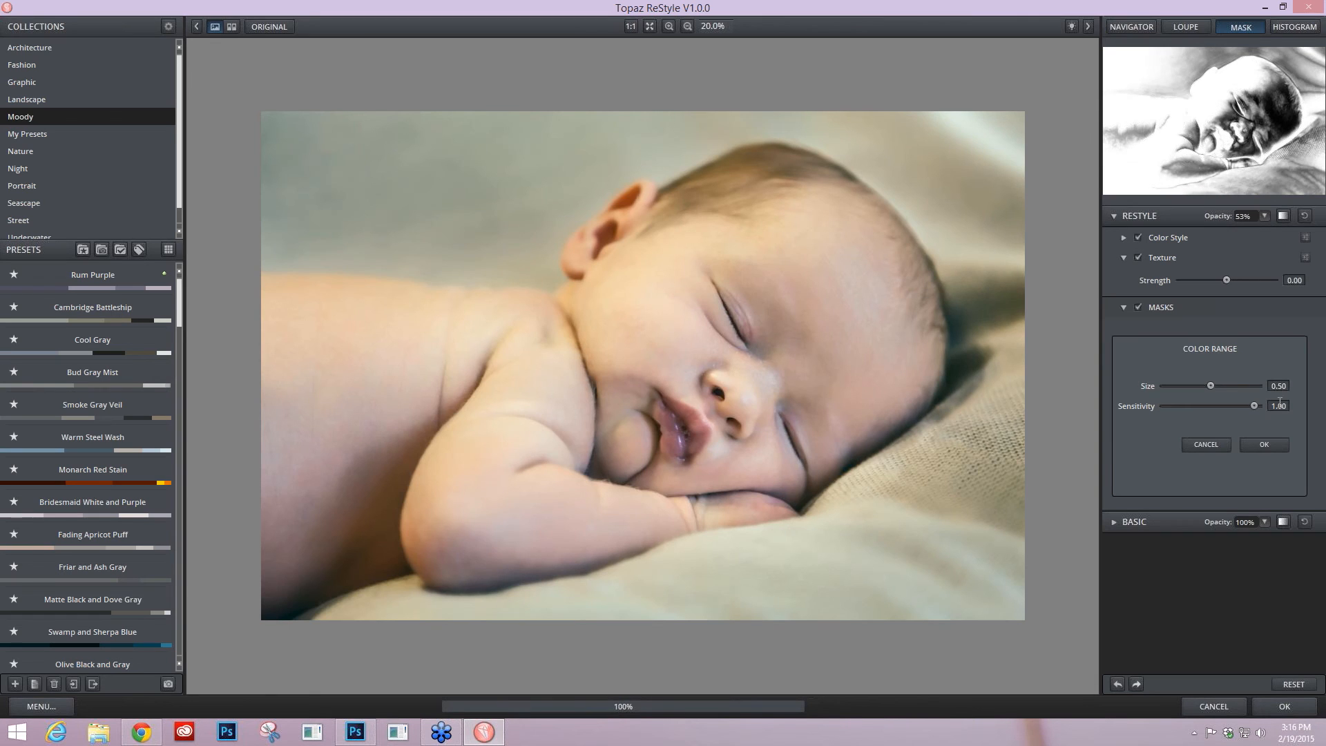
drag(1209, 387, 1175, 383)
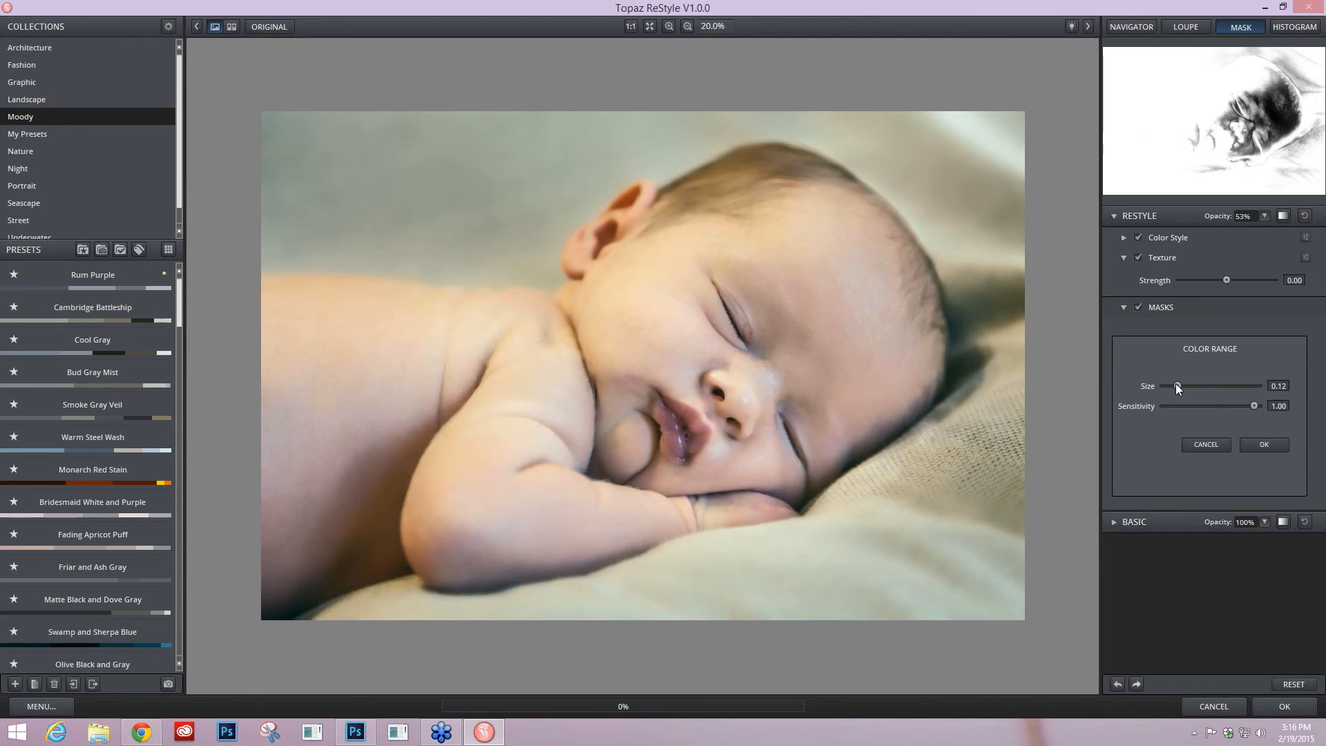
click(1207, 442)
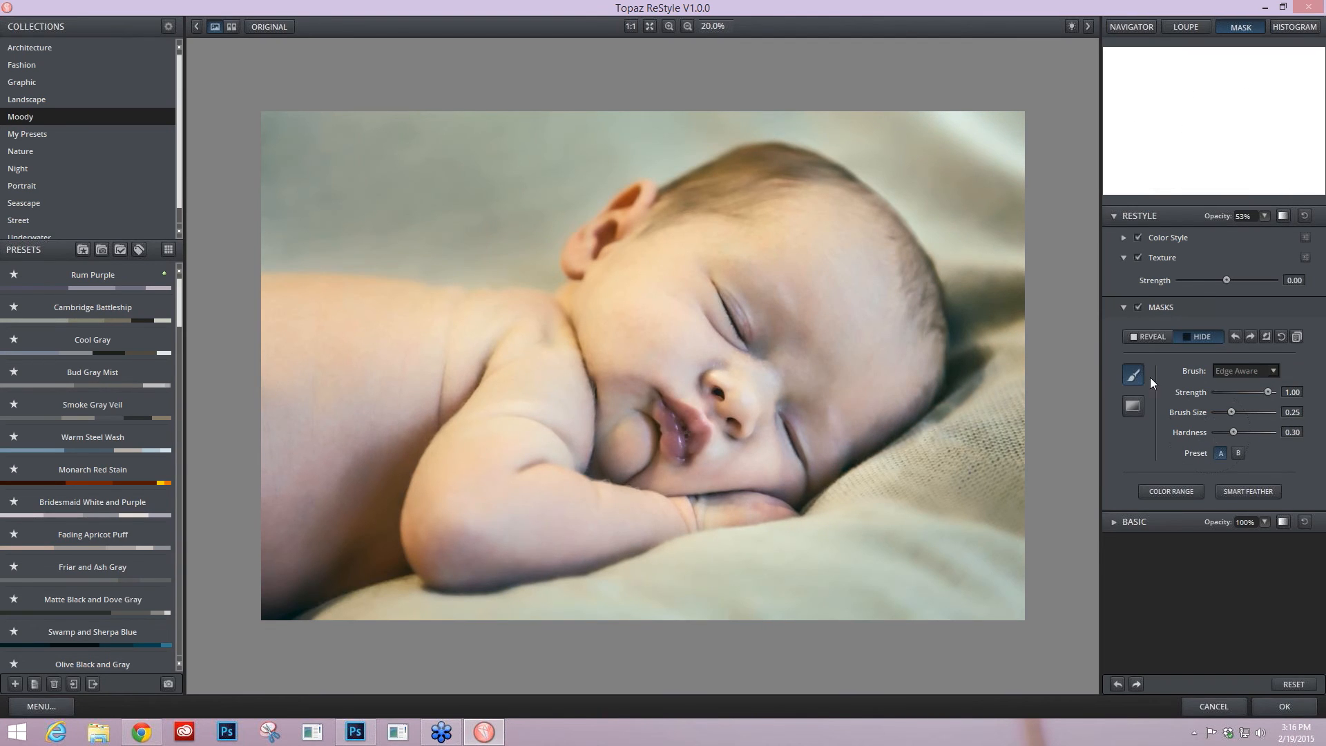
Hide the effect over the baby's face and body using a Normal mask brush with strength 0.40, size 0.26 and hardness 0.41
click(1268, 370)
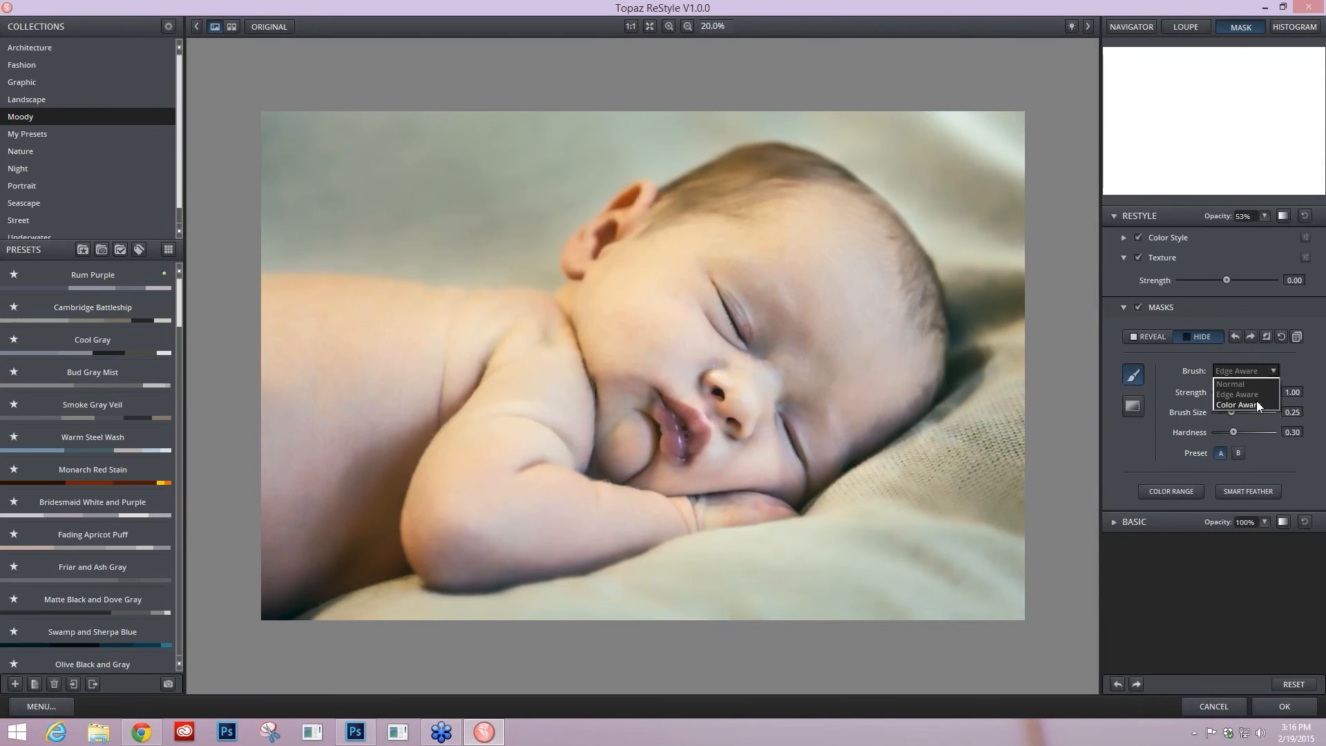
click(1241, 386)
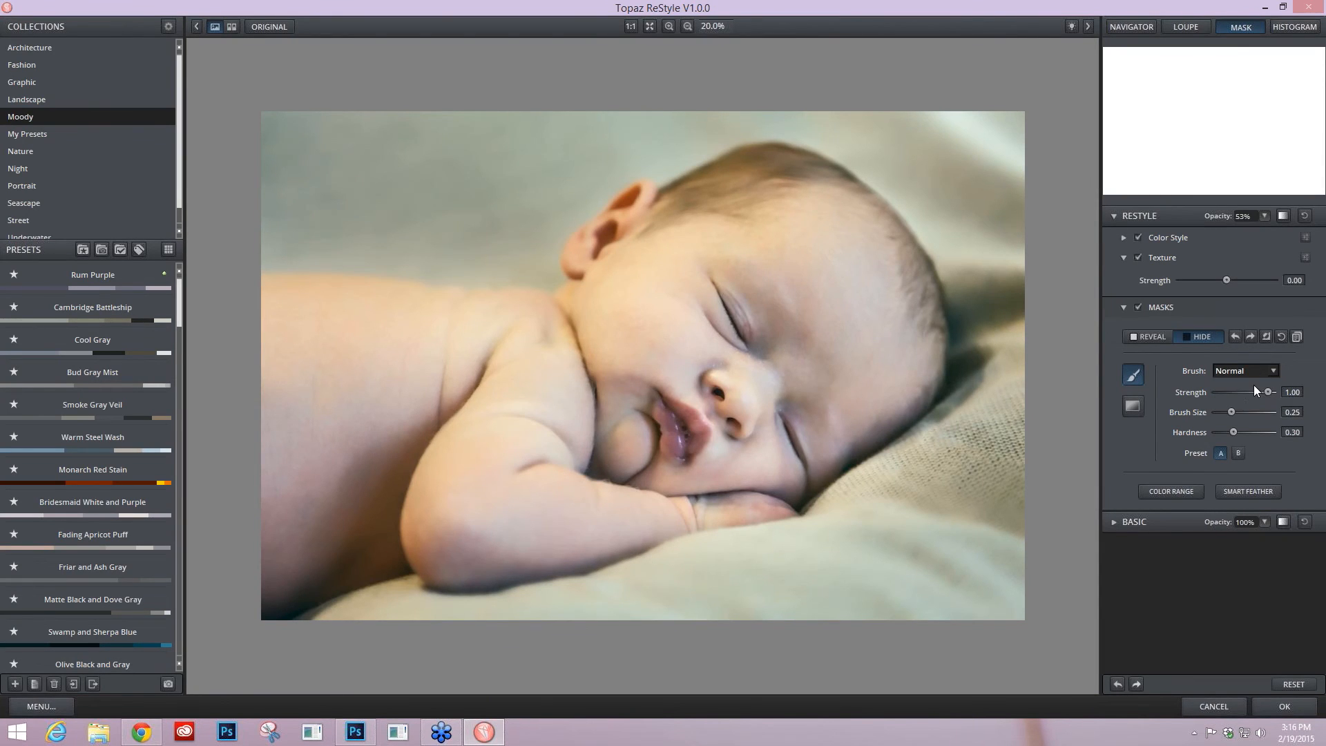
drag(1254, 393, 1243, 393)
drag(1245, 393, 1238, 392)
drag(1231, 412, 1238, 432)
click(1244, 433)
mouse_move(633, 321)
mouse_down()
mouse_move(677, 258)
mouse_move(749, 242)
mouse_move(678, 346)
mouse_move(721, 360)
mouse_move(828, 331)
mouse_move(898, 387)
mouse_move(642, 421)
mouse_move(716, 408)
mouse_move(687, 331)
mouse_move(838, 296)
mouse_move(764, 243)
mouse_move(806, 394)
mouse_move(849, 355)
mouse_move(686, 287)
mouse_move(554, 410)
mouse_move(444, 361)
mouse_move(266, 391)
mouse_move(249, 488)
mouse_move(470, 462)
mouse_move(361, 511)
mouse_move(341, 539)
mouse_move(281, 376)
mouse_move(311, 331)
mouse_move(584, 444)
mouse_move(503, 524)
mouse_move(594, 484)
mouse_move(630, 341)
mouse_move(693, 465)
mouse_move(753, 455)
mouse_move(858, 349)
mouse_move(458, 497)
mouse_move(679, 345)
mouse_move(627, 311)
mouse_move(681, 281)
mouse_move(754, 263)
mouse_move(787, 283)
mouse_move(764, 384)
mouse_move(770, 428)
mouse_move(717, 306)
mouse_move(752, 338)
mouse_move(697, 300)
mouse_move(677, 442)
mouse_move(651, 424)
mouse_move(784, 482)
mouse_move(568, 476)
mouse_move(544, 435)
mouse_up()
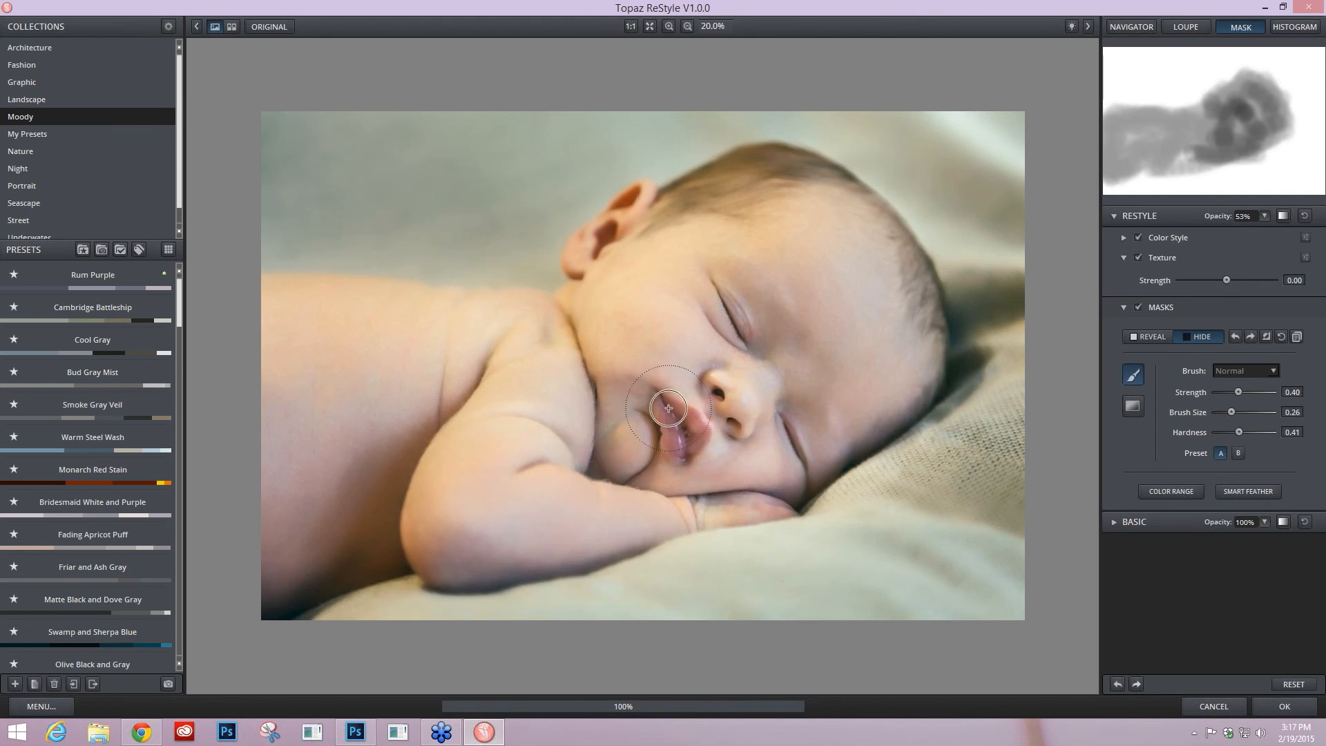
Compare the portrait with its original, and switch the ReStyle mask off and back on to check its effect
key(space)
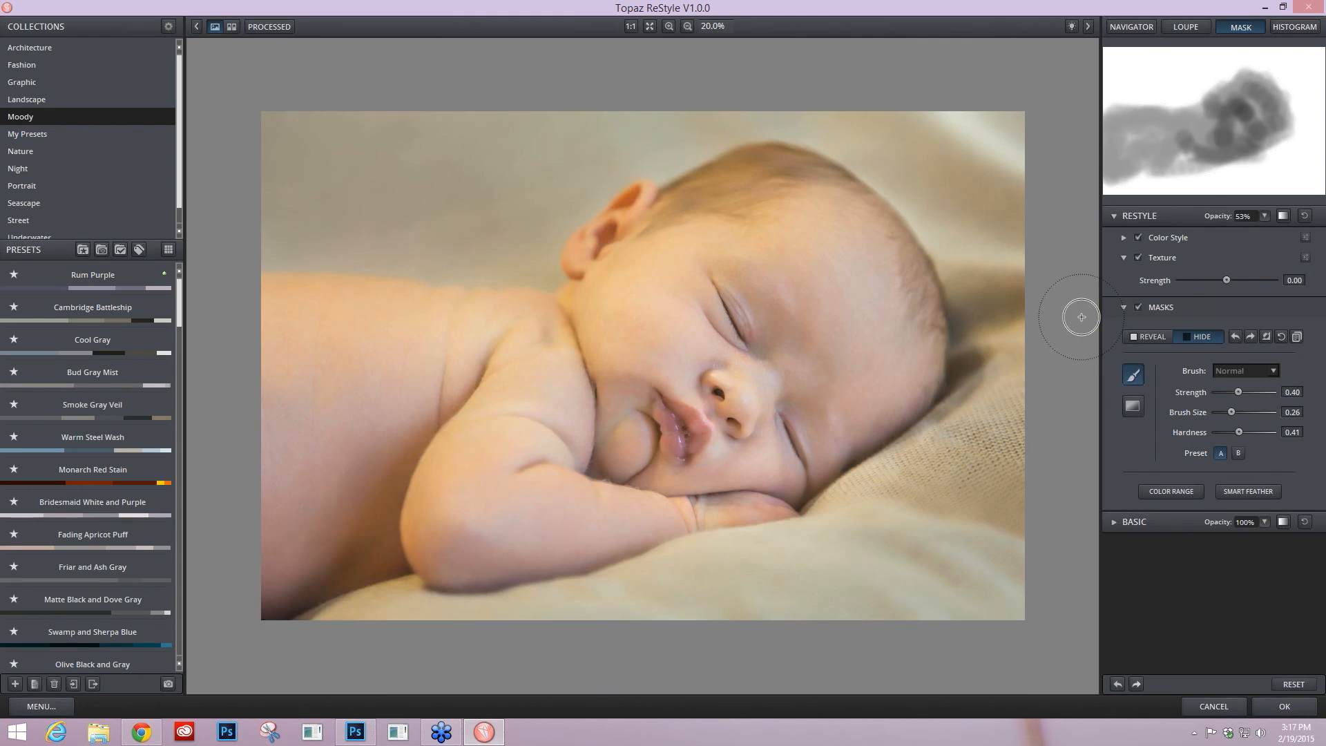
click(1137, 307)
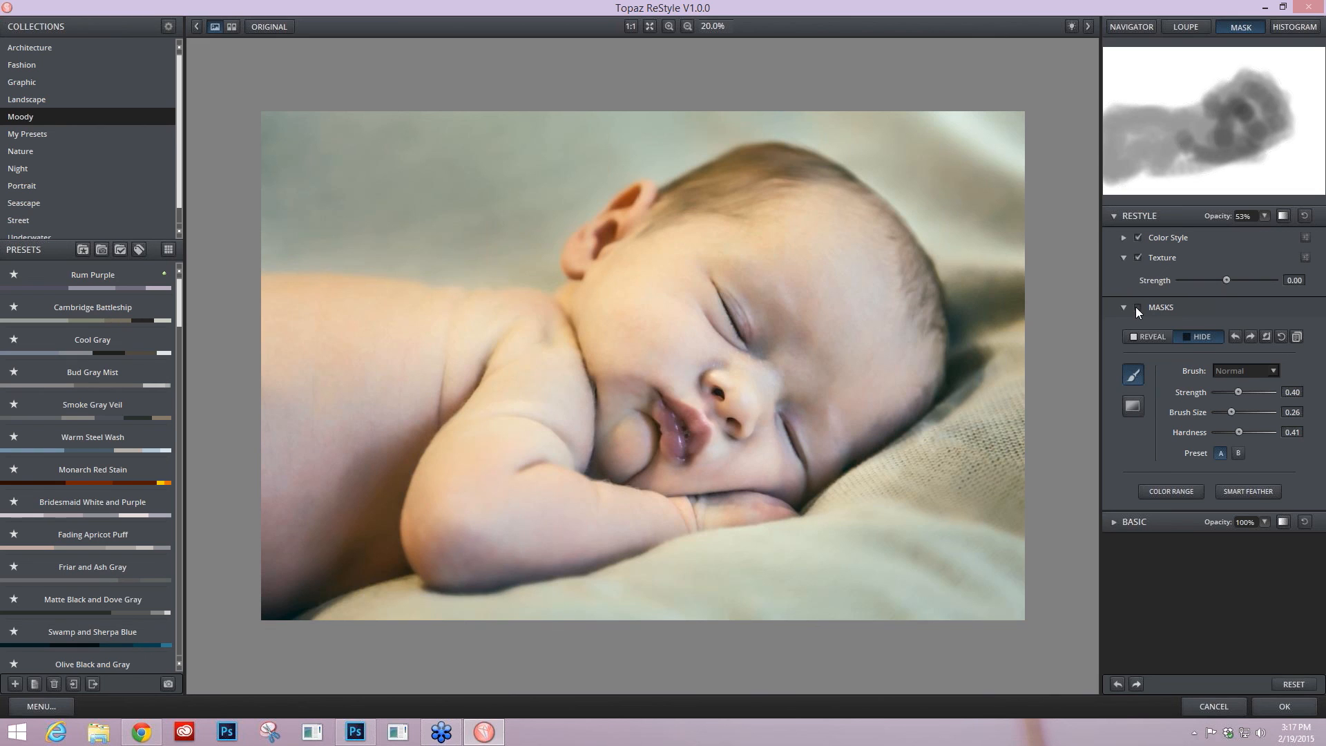
click(1136, 308)
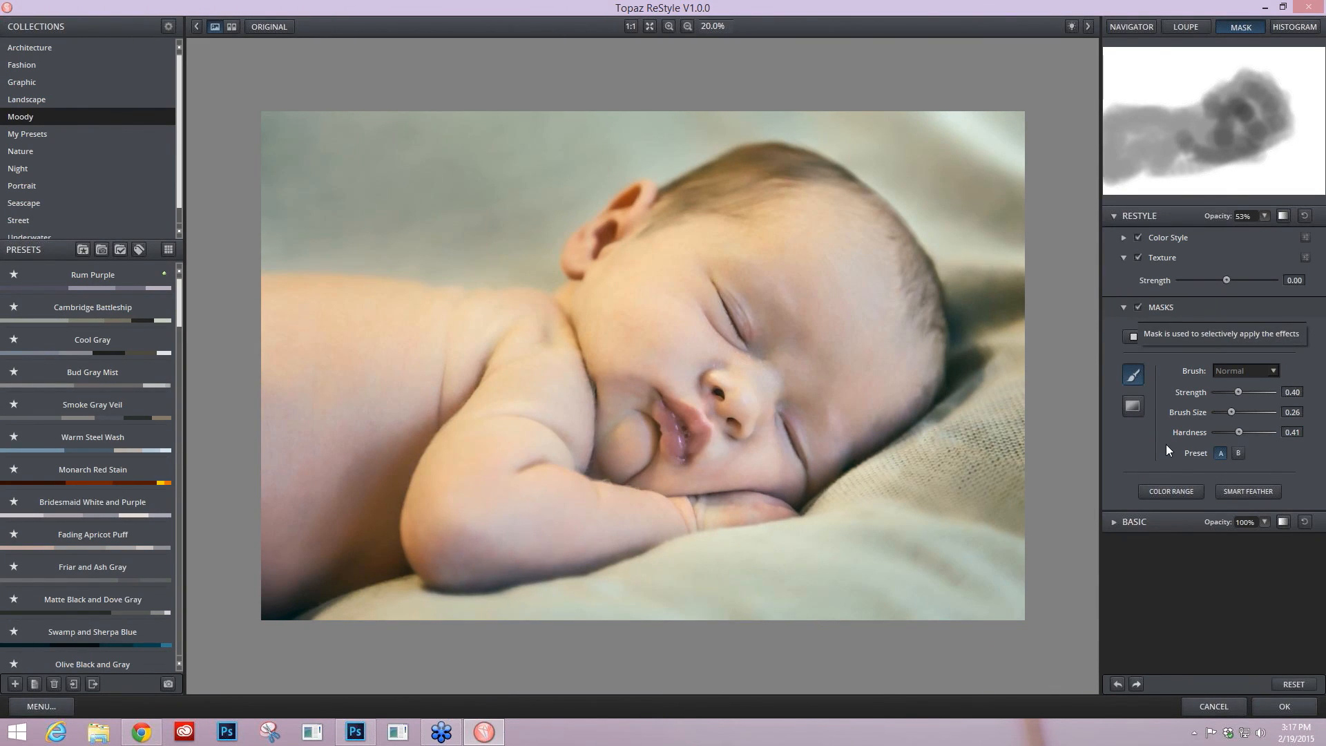
Apply the ReStyle result and return to Photoshop, comparing the image with the top Stamp layer hidden and shown
click(1284, 706)
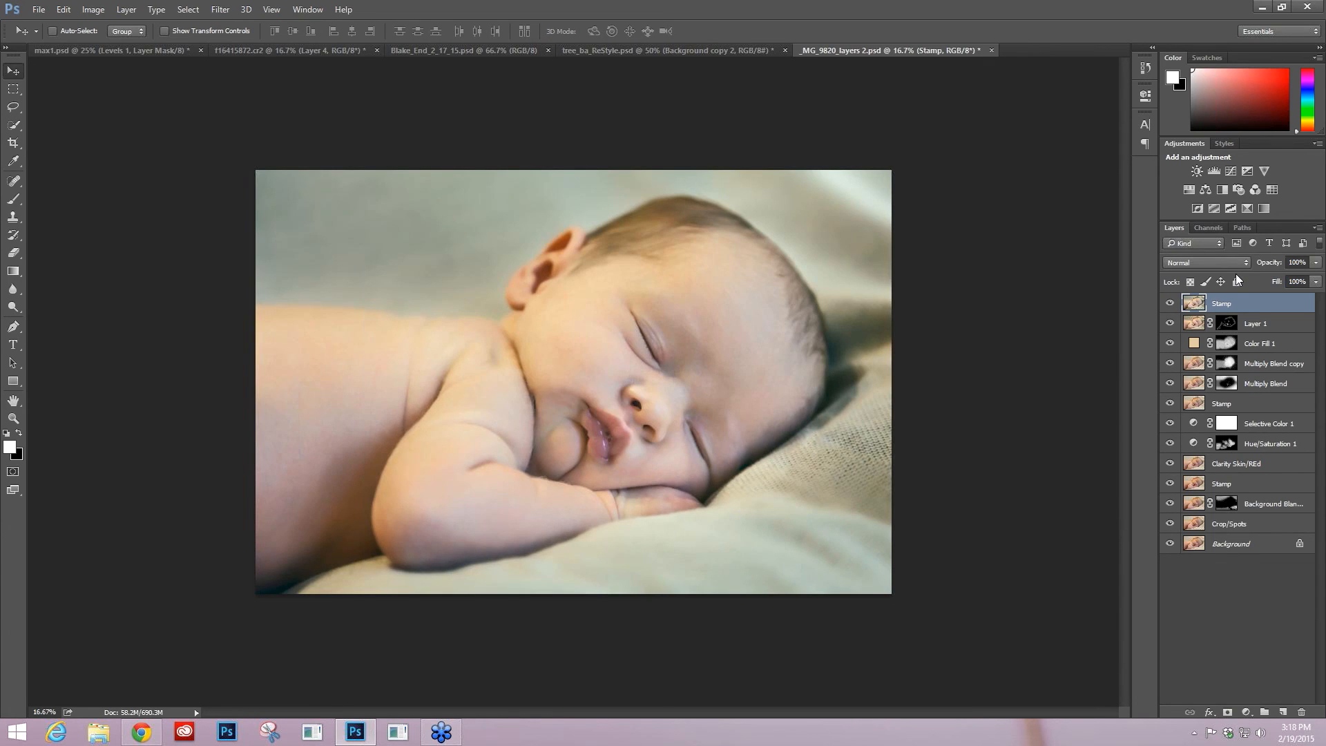
click(1169, 305)
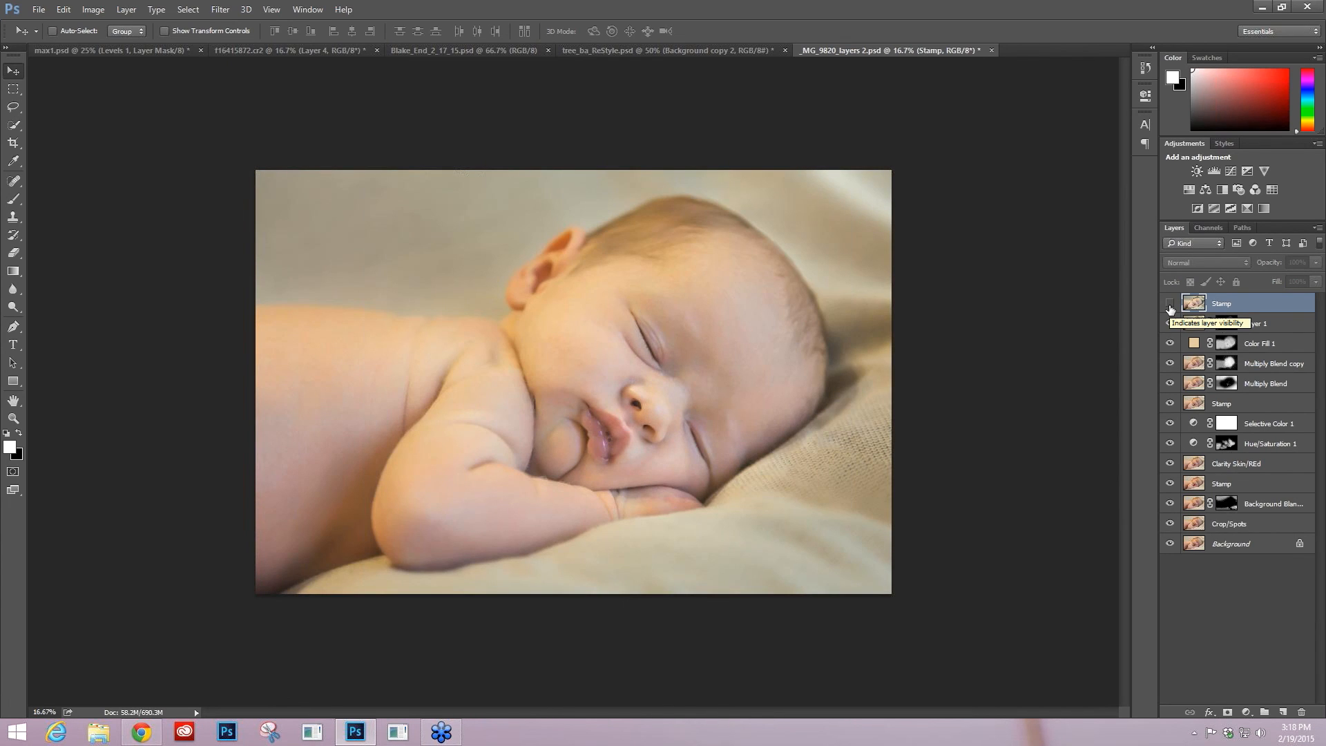
click(1169, 304)
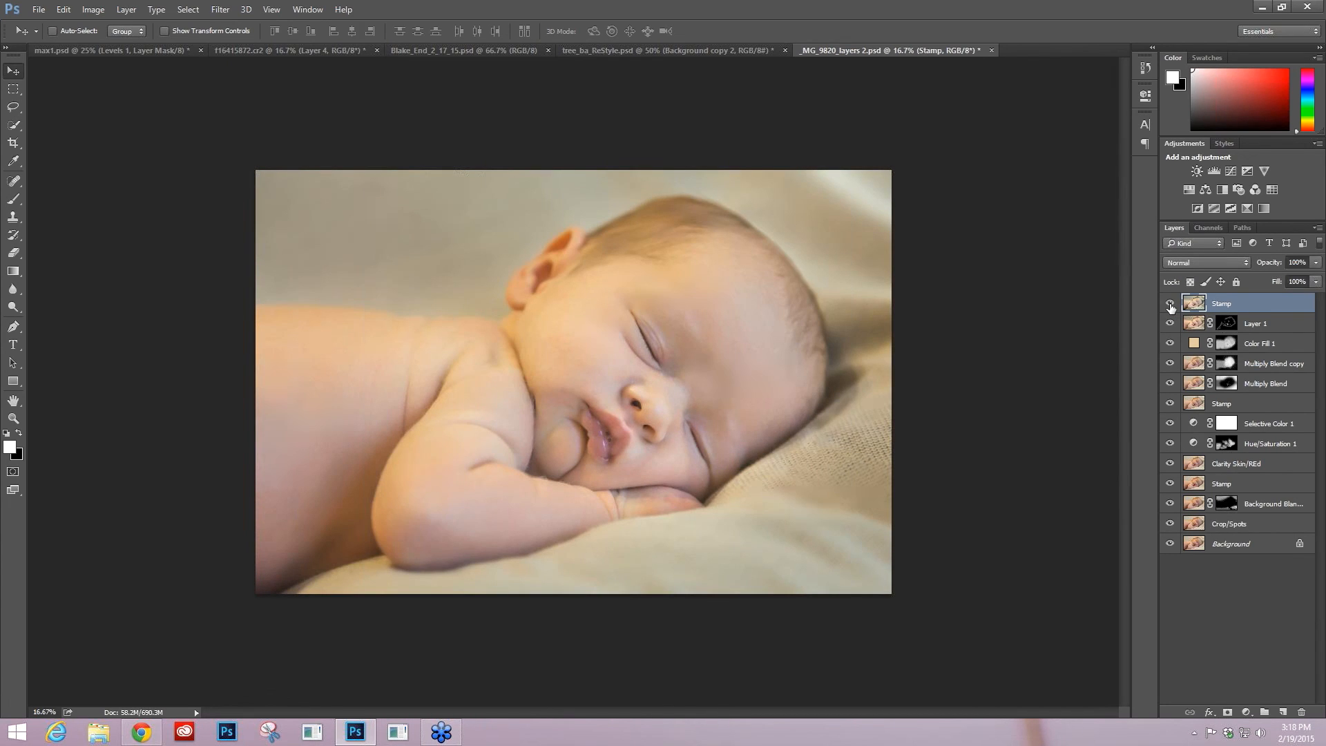